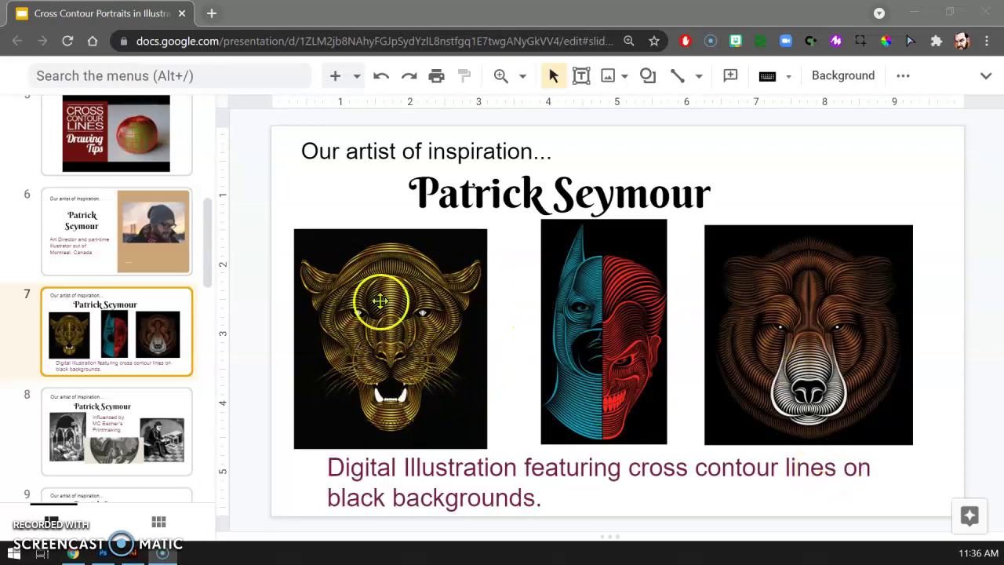
- Go past slide 13, 'Find your subject', to slide 14, '2) Practice with sketching'
scroll(187, 438, down, 1)
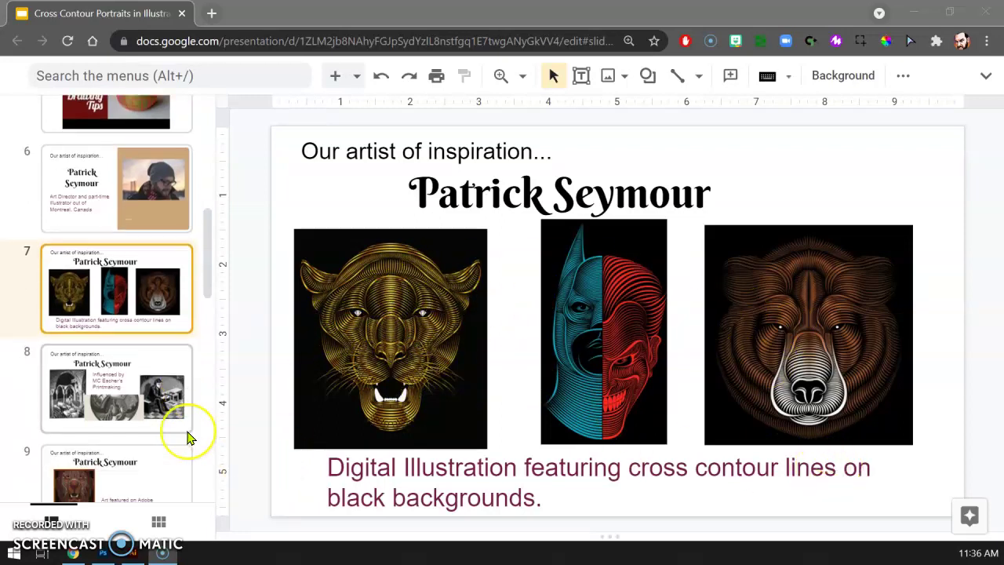
scroll(187, 438, down, 10)
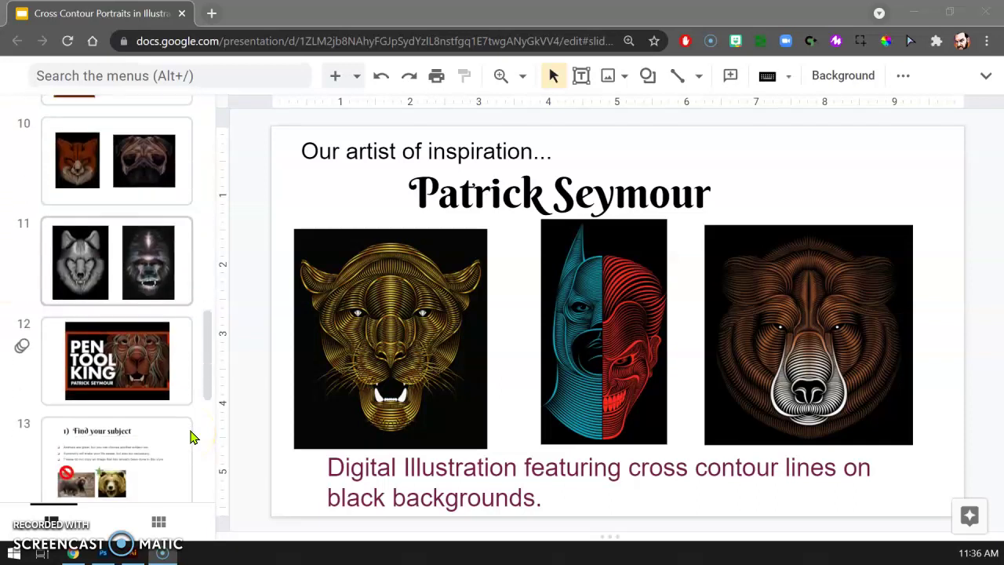
scroll(190, 438, down, 6)
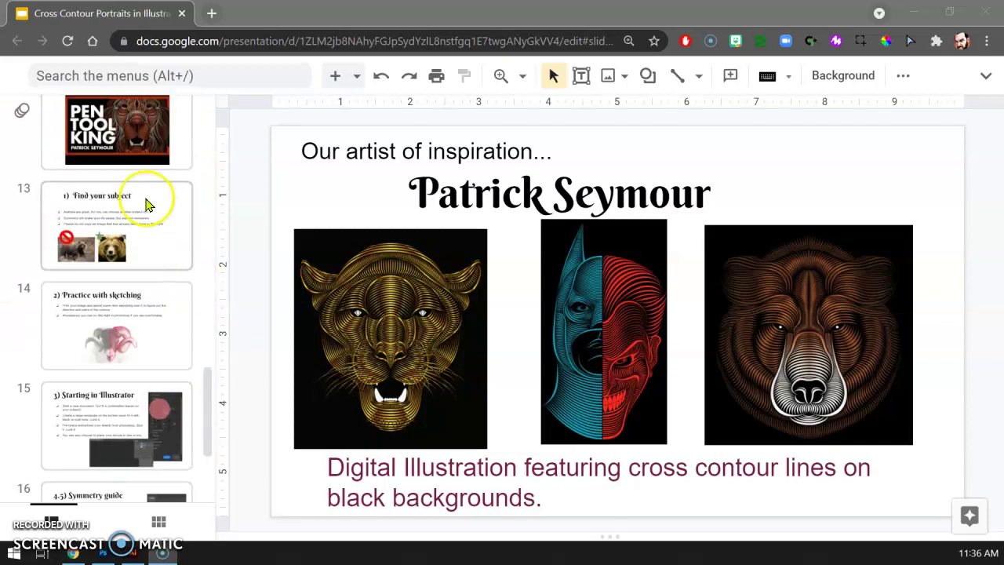
click(149, 205)
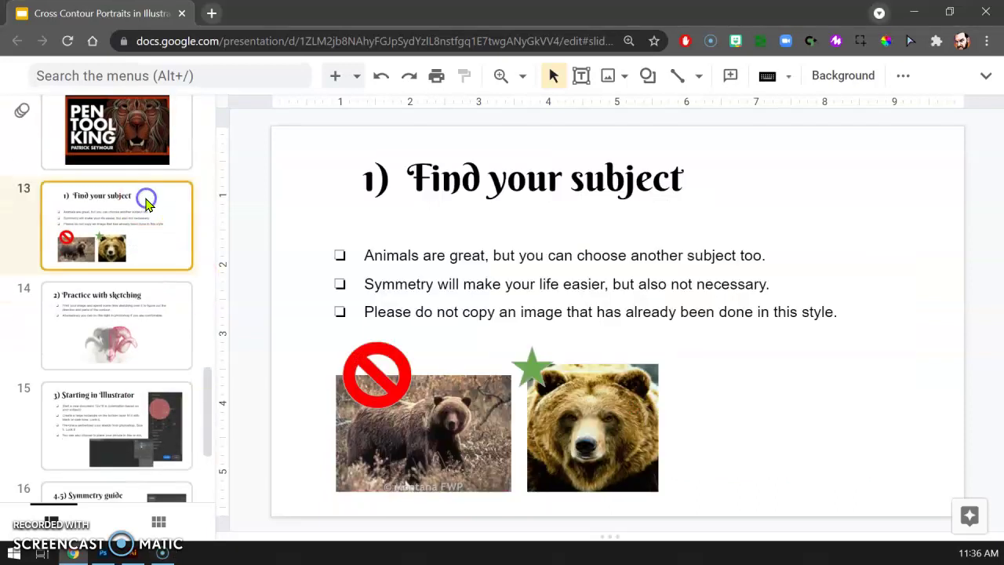
click(165, 336)
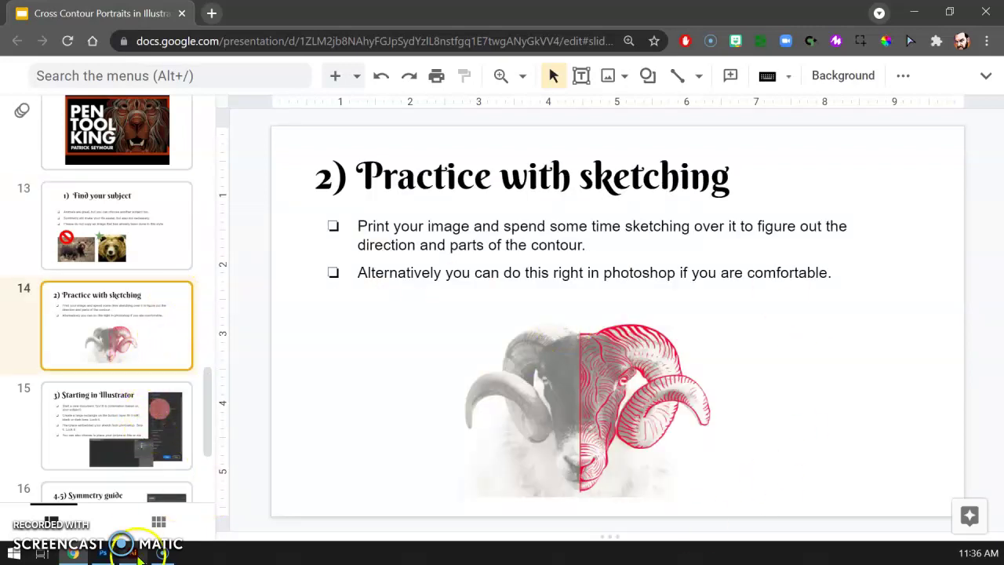
- In Photoshop's boar file, hide Layer 0 (boar photo) and Layer 1 (white background)
click(104, 554)
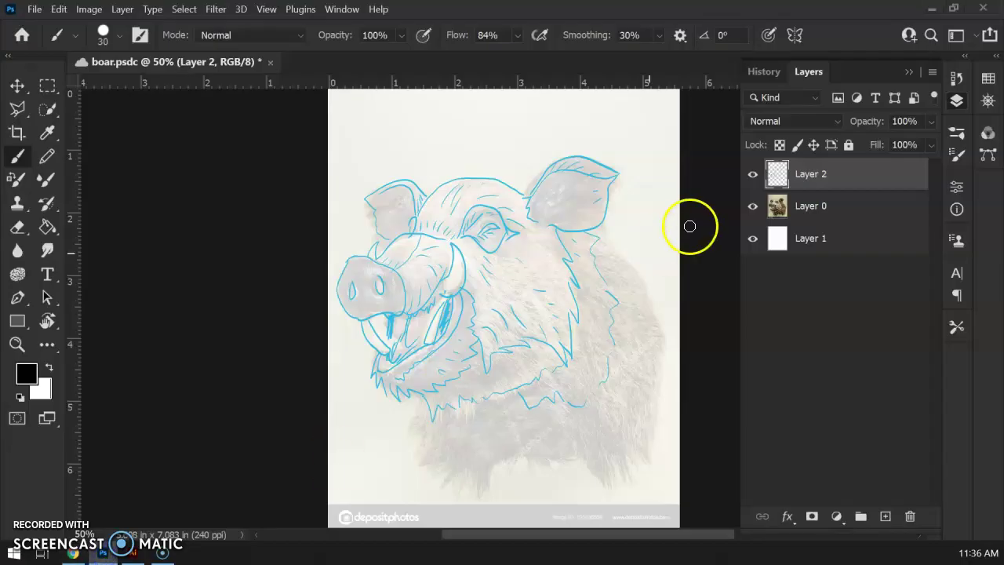
click(757, 178)
click(754, 175)
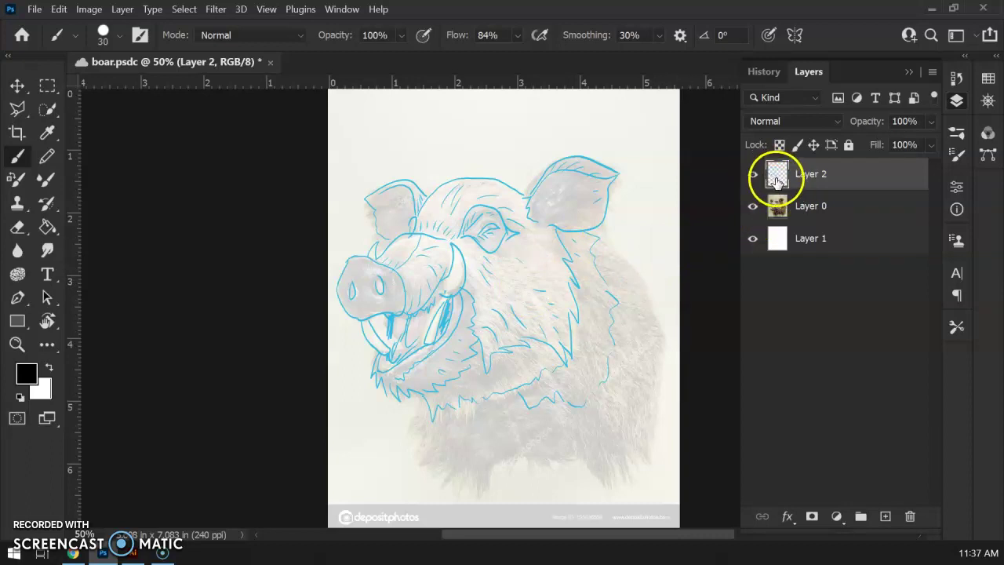
click(754, 210)
click(754, 241)
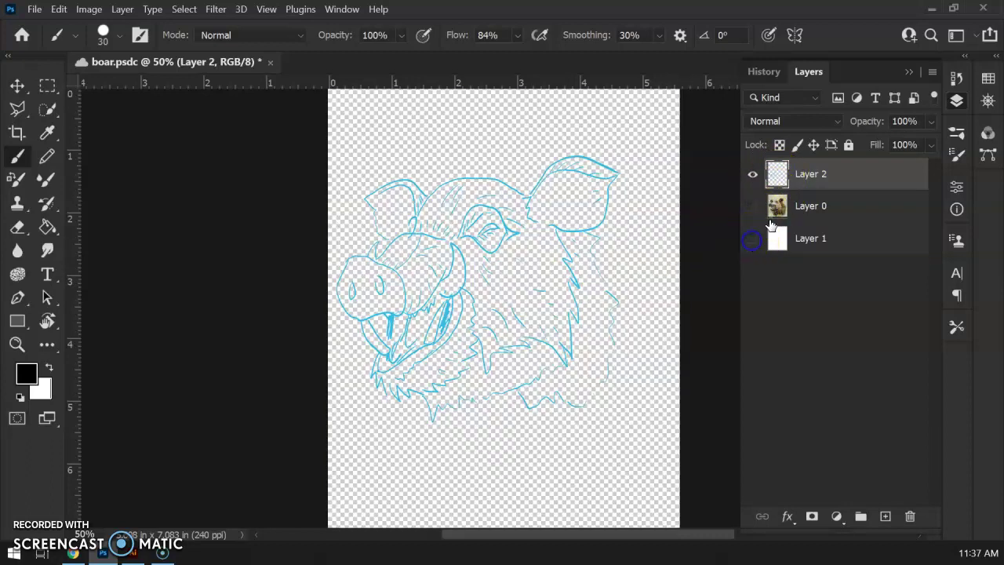
- Quick Export the sketch as PNG named boar1, overwriting the existing Desktop file
click(36, 11)
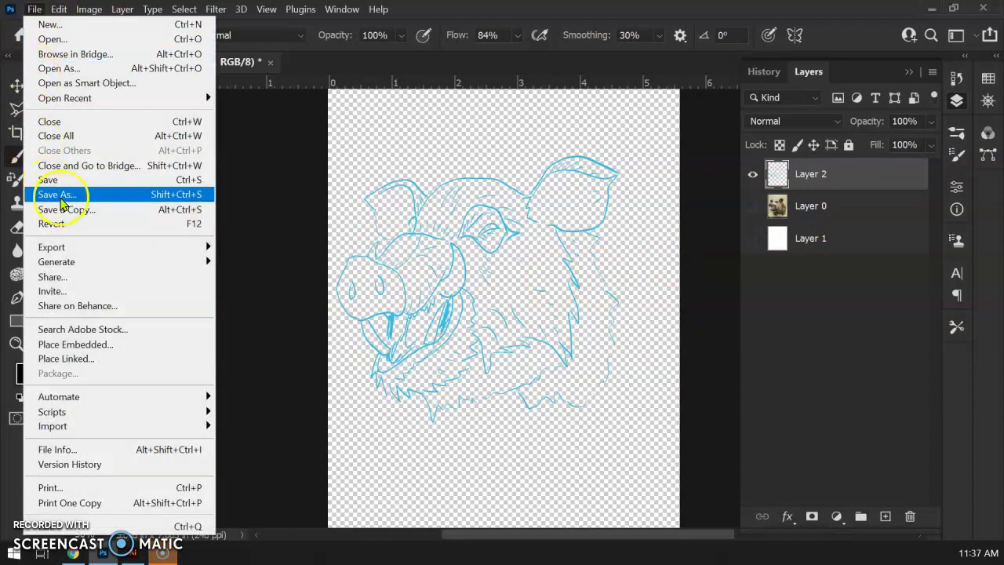
mouse_move(95, 253)
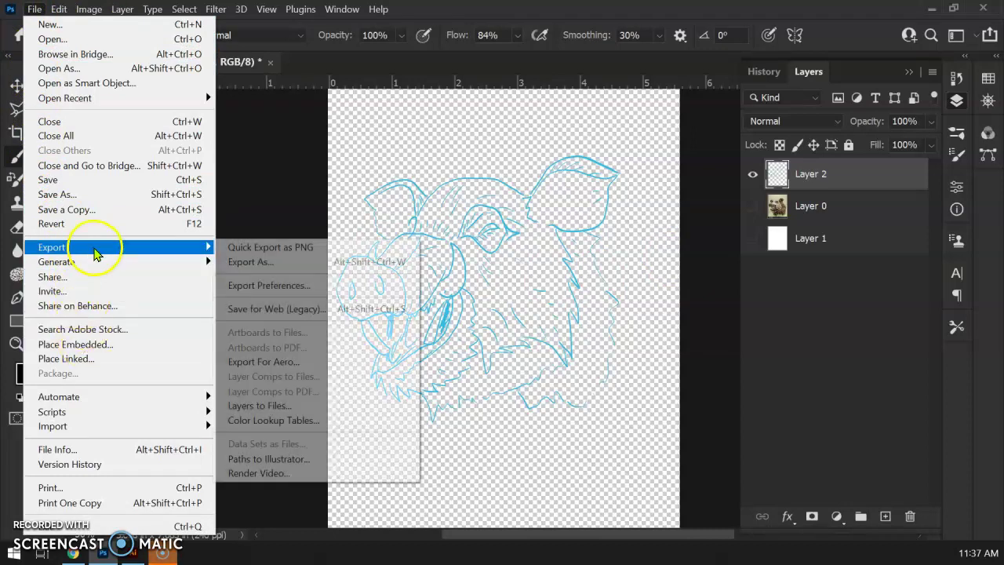
click(263, 249)
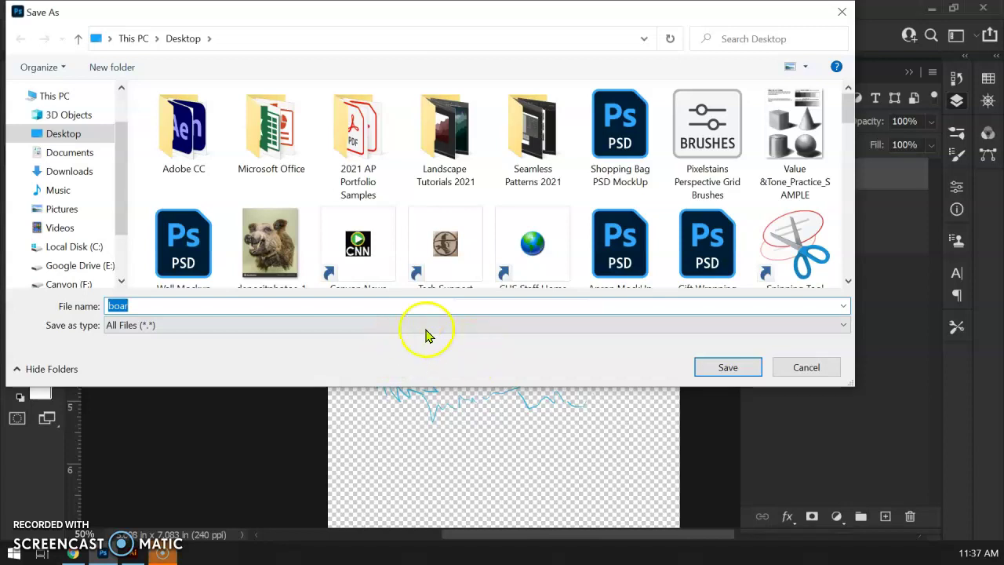
click(348, 303)
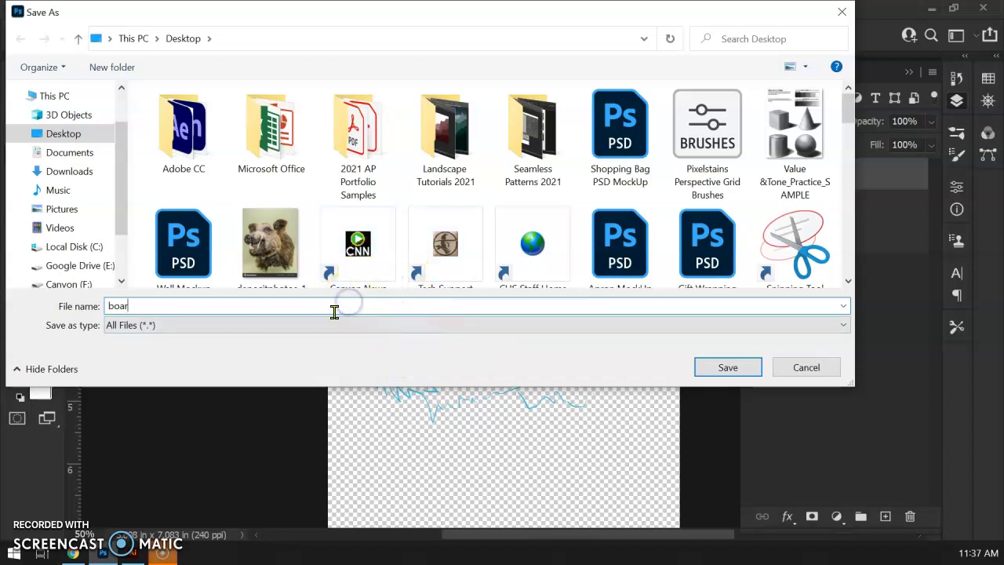
text(1)
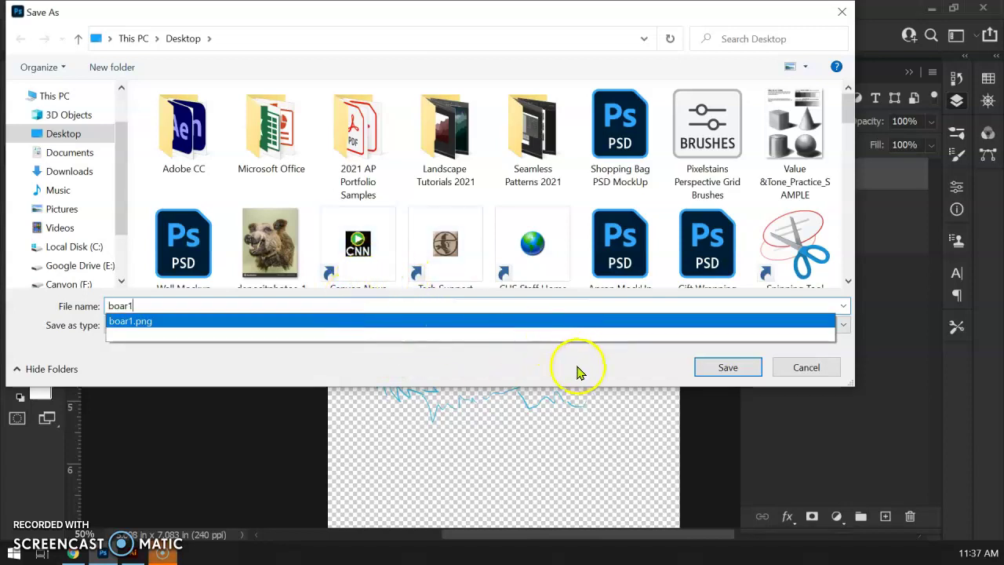
click(719, 374)
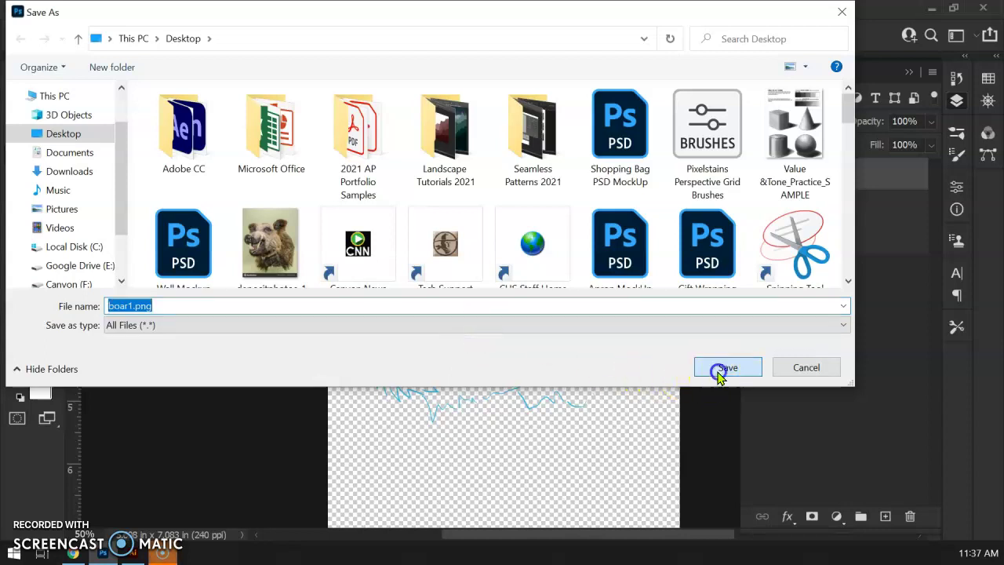
click(539, 281)
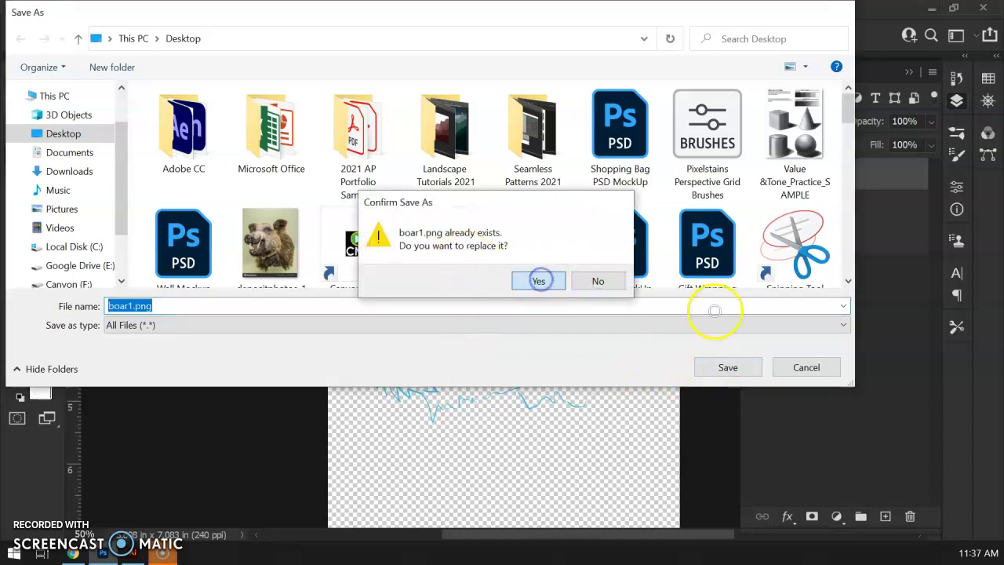
- Close Photoshop, minimize Chrome, and create a new 12 x 18 in portrait Illustrator document
click(984, 10)
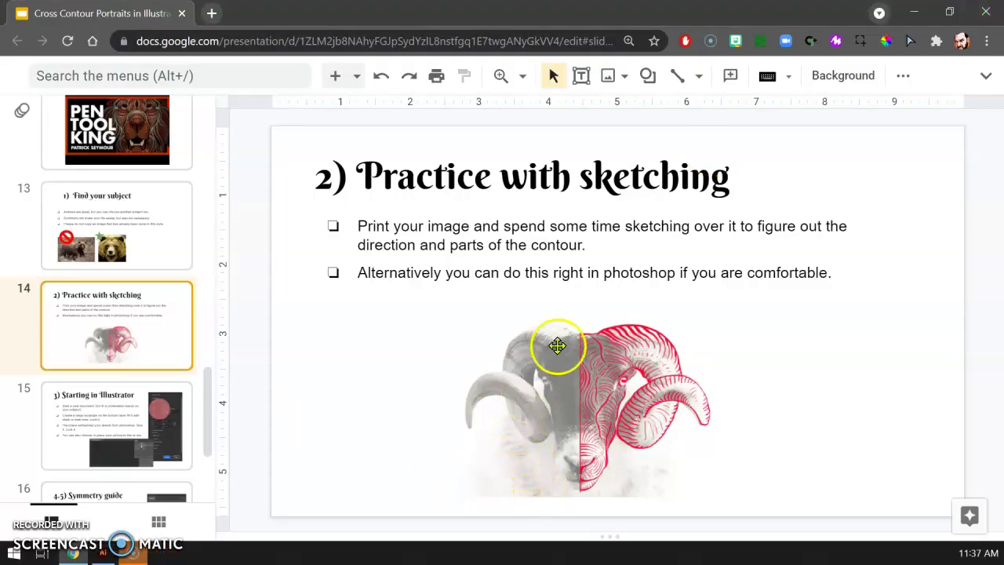
click(914, 11)
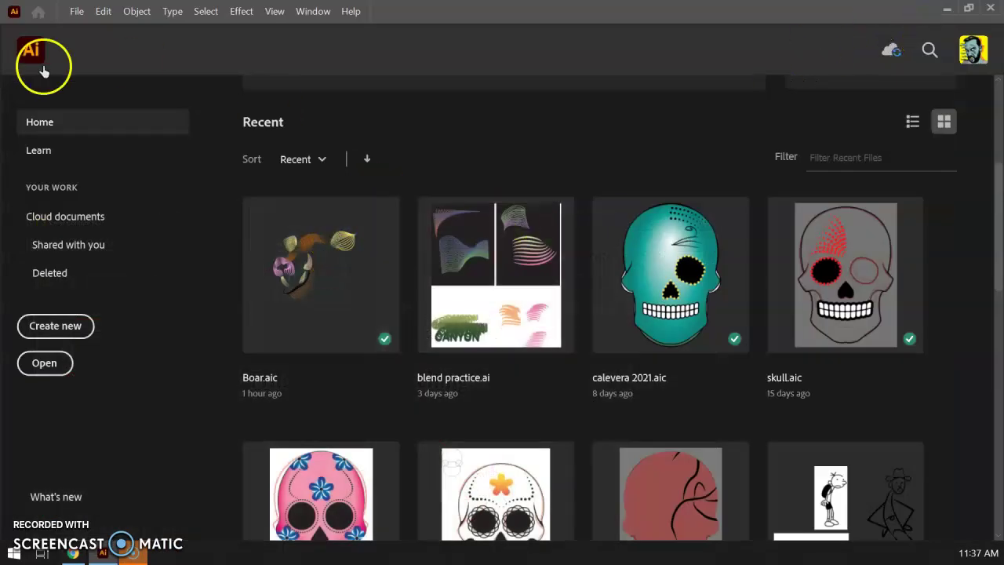
click(53, 329)
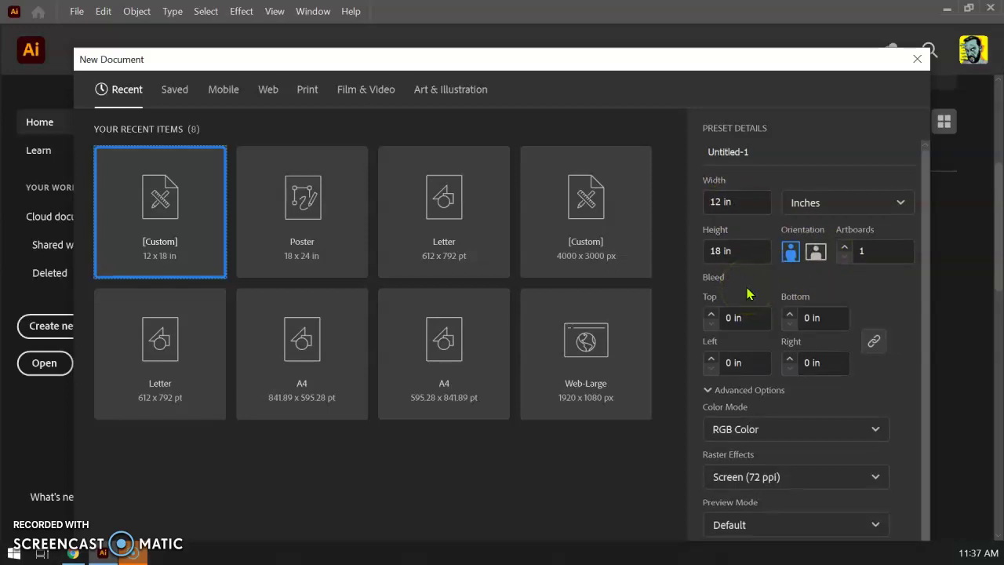
drag(780, 60, 791, 12)
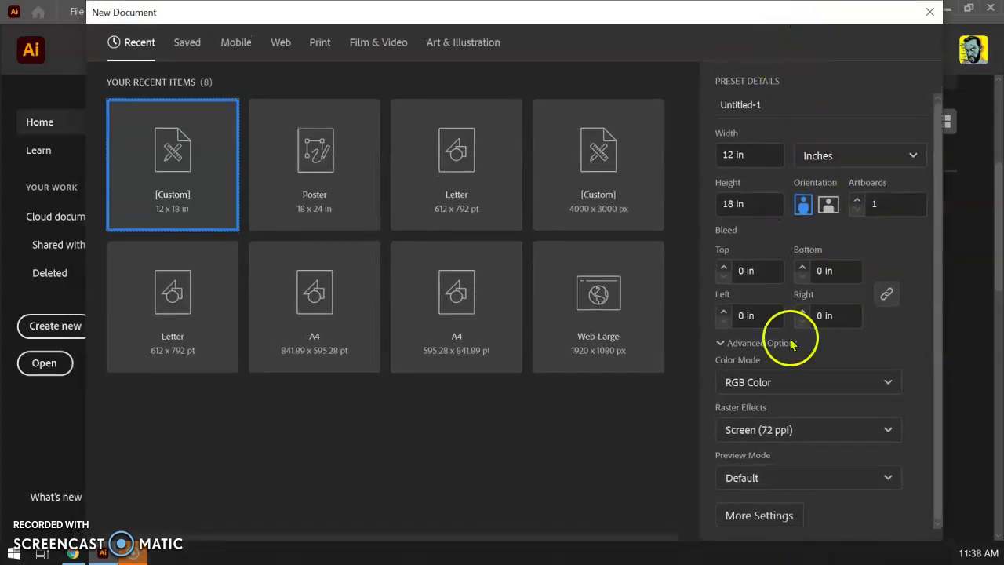
key(Escape)
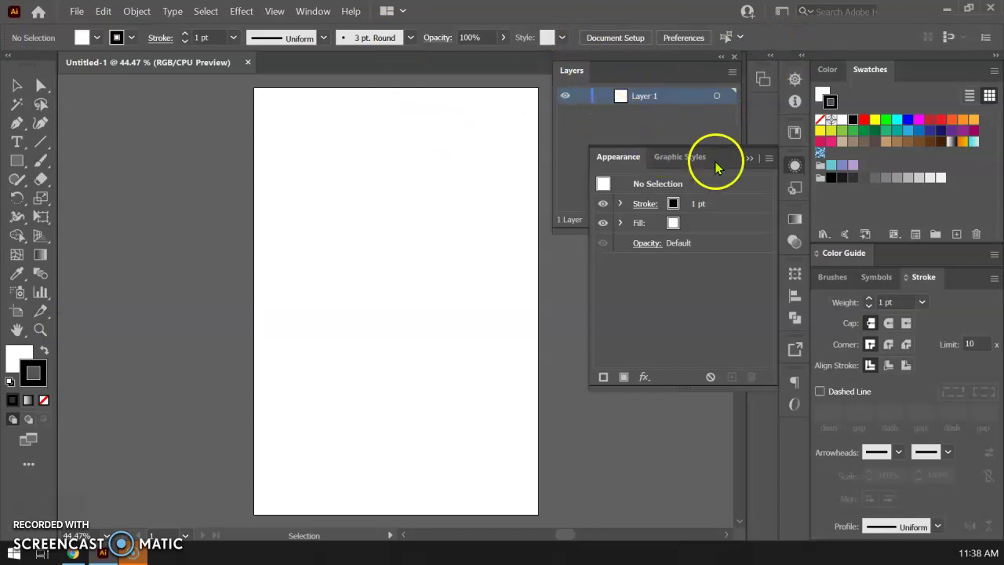
- Draw a rectangle covering the whole artboard
click(791, 161)
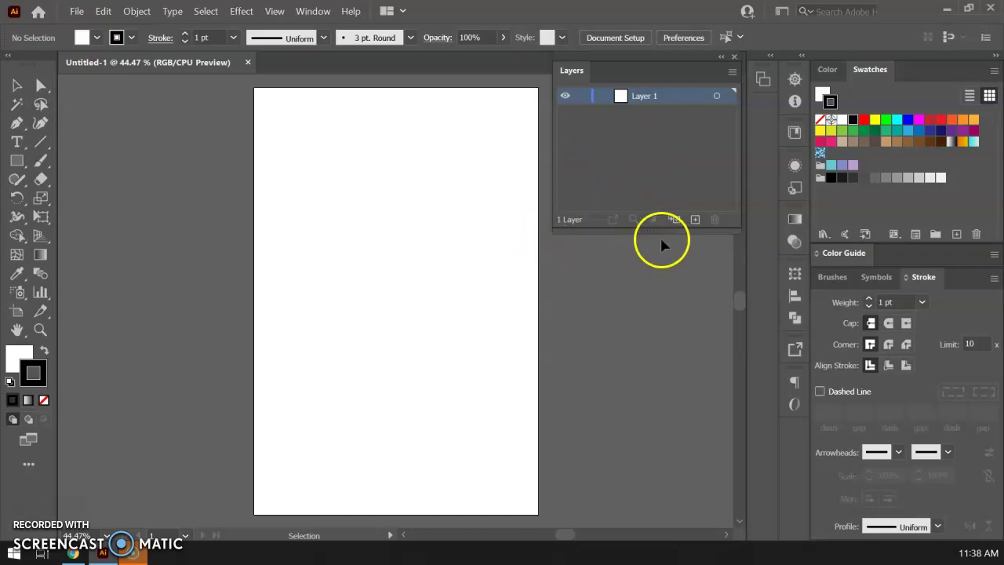
click(13, 168)
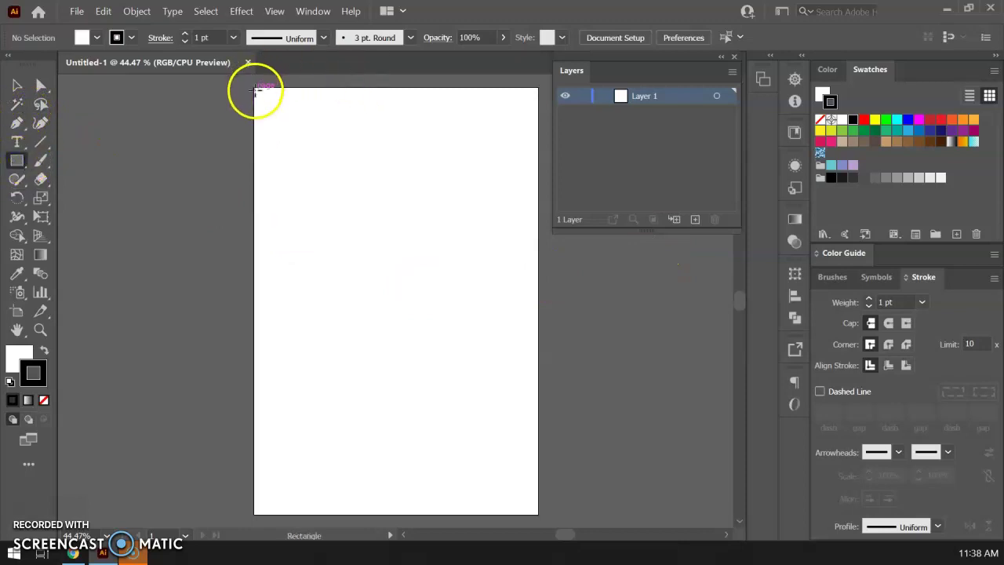
drag(254, 88, 537, 514)
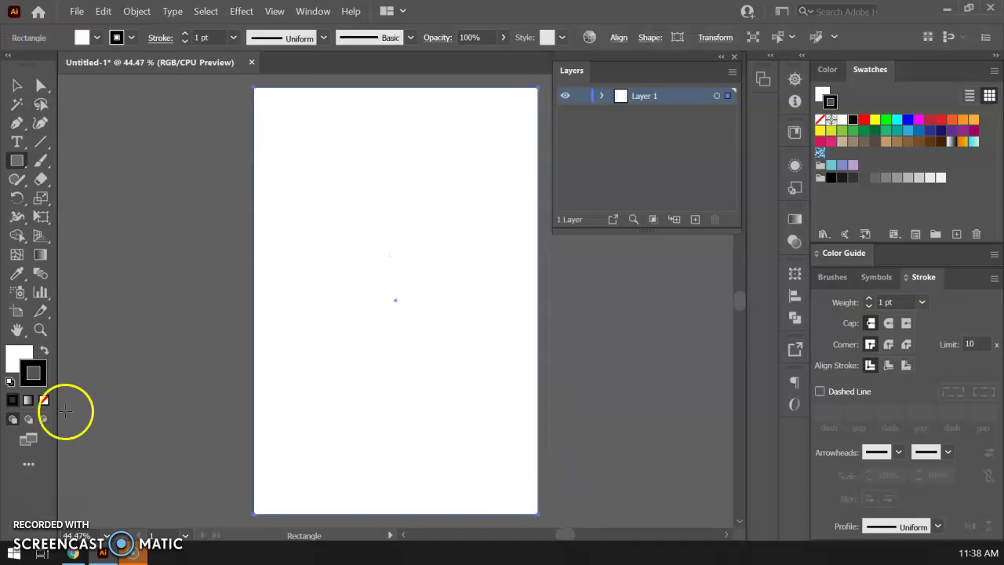
- Give the rectangle a dark grey 1A1A1A (R=26 G=26 B=26) fill and no stroke
click(45, 350)
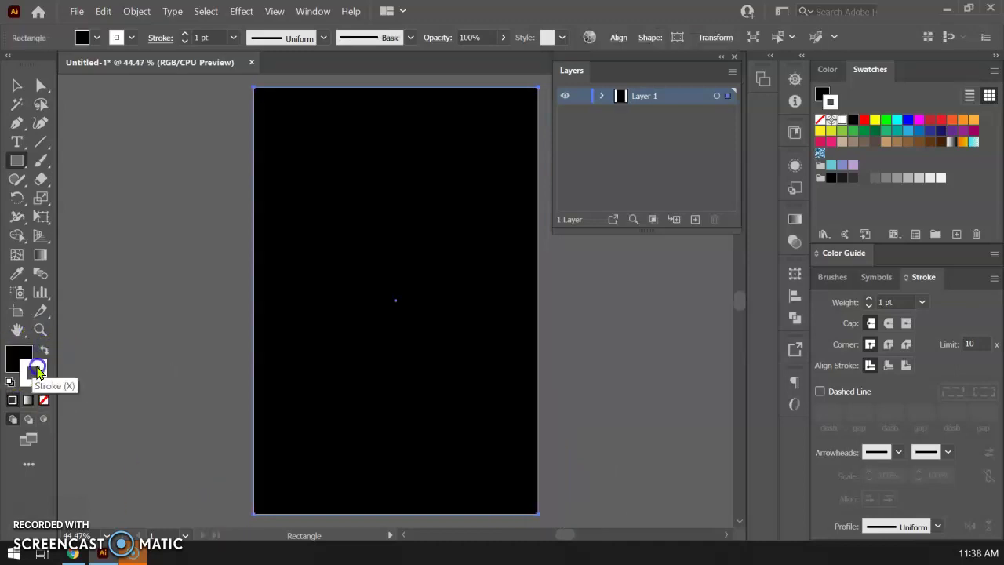
click(43, 400)
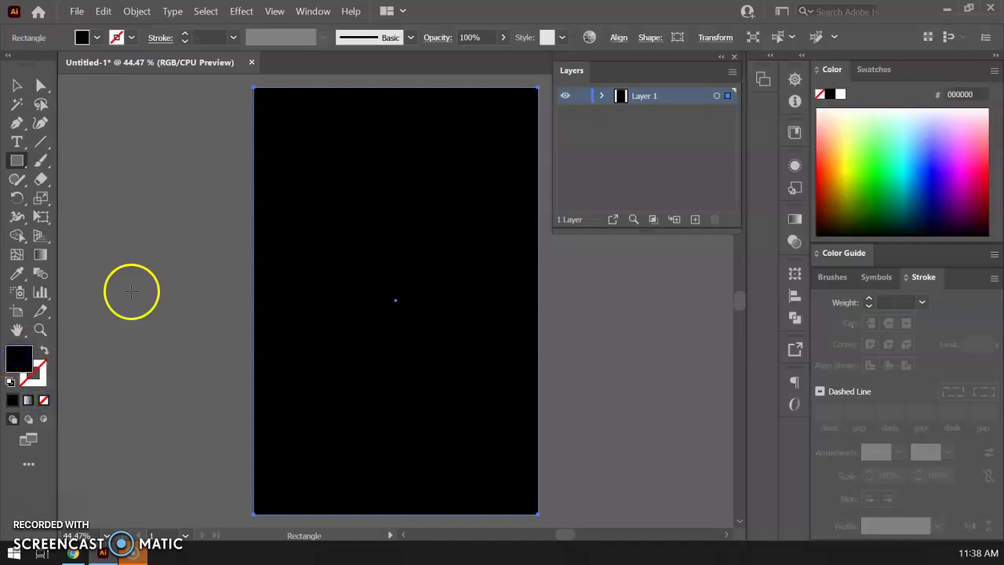
click(97, 40)
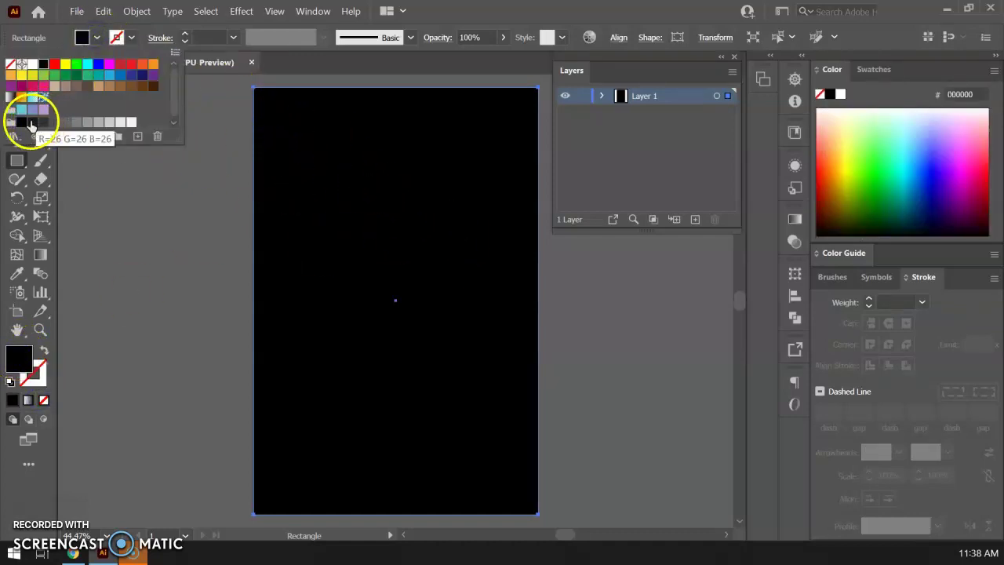
click(30, 123)
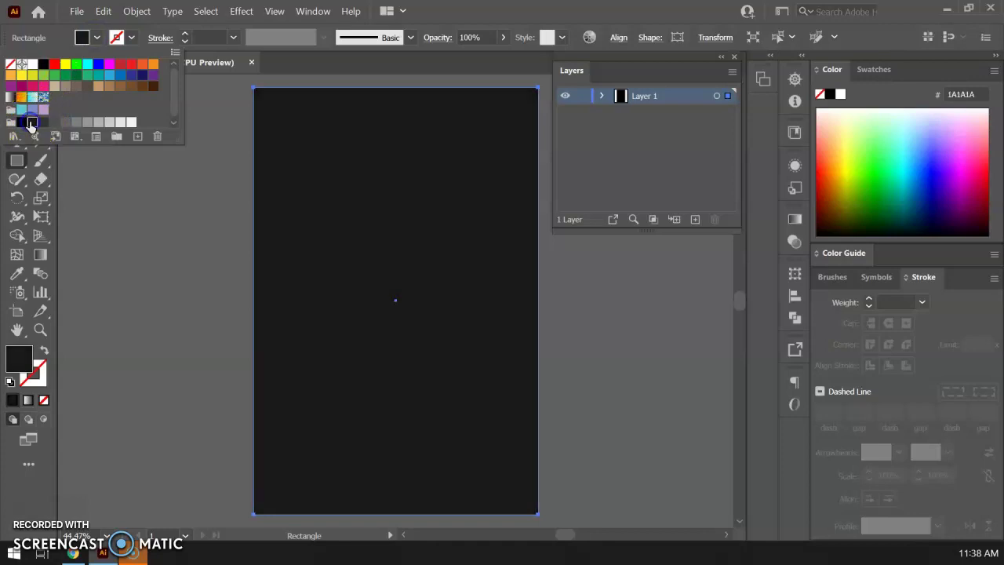
click(144, 29)
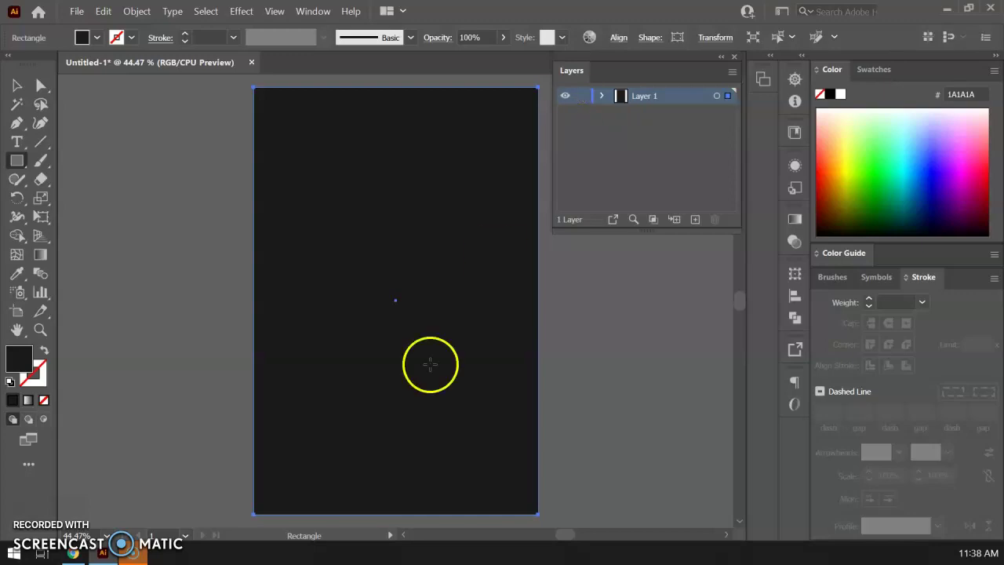
click(73, 553)
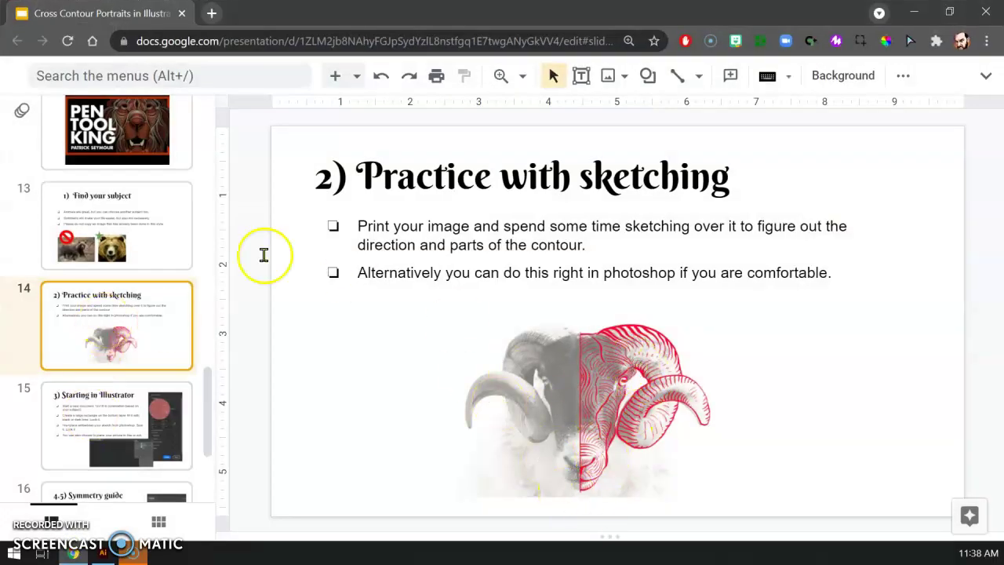
drag(210, 405, 212, 298)
click(146, 445)
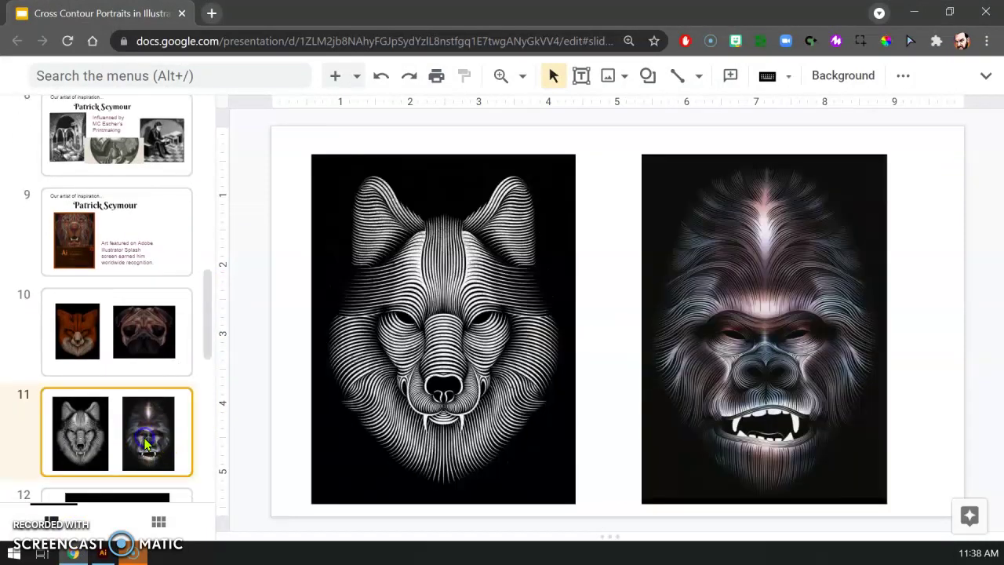
click(911, 13)
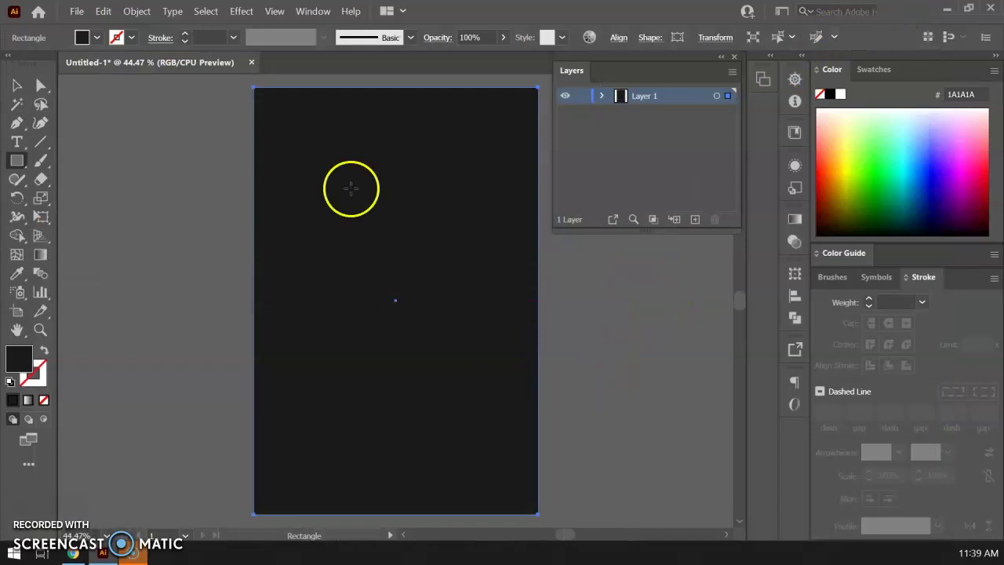
- Show the rulers and drag a vertical guide to near the artboard's middle
click(274, 12)
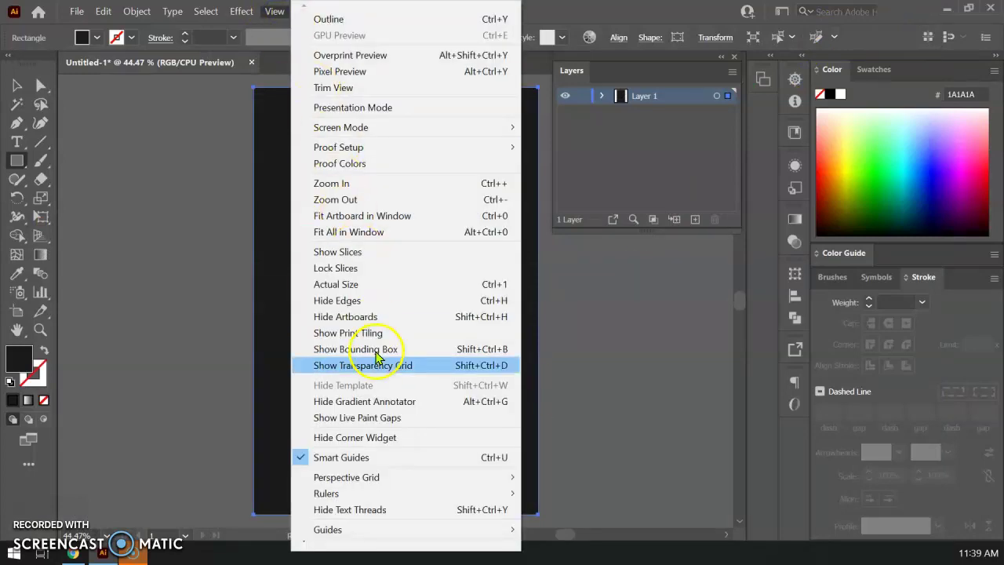
mouse_move(374, 491)
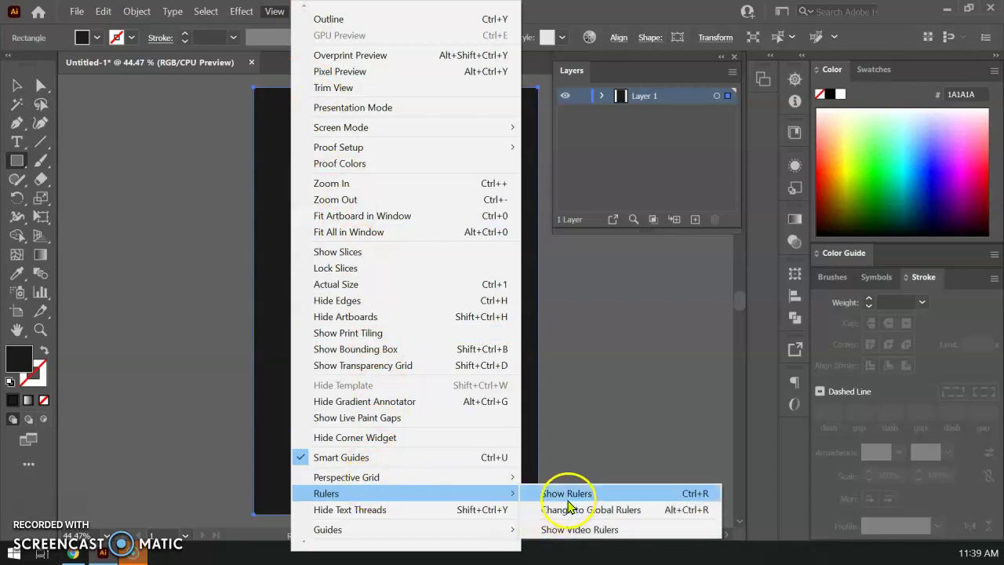
click(572, 493)
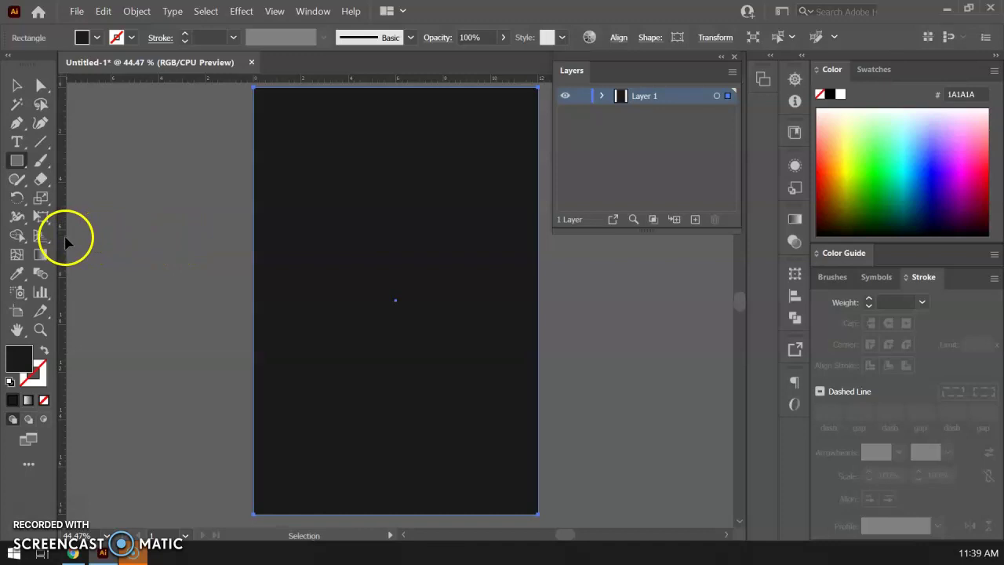
drag(63, 238, 92, 239)
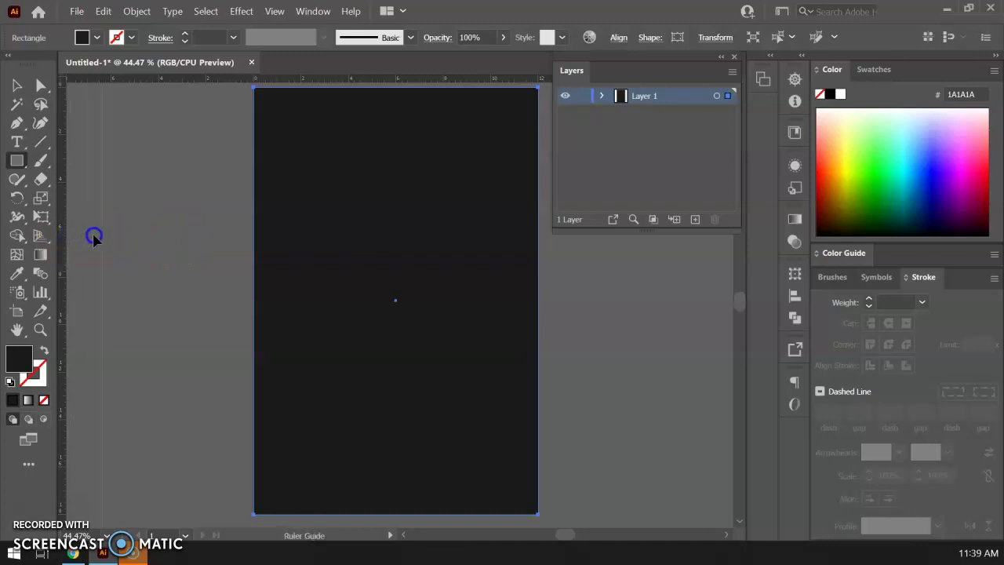
drag(239, 248, 396, 244)
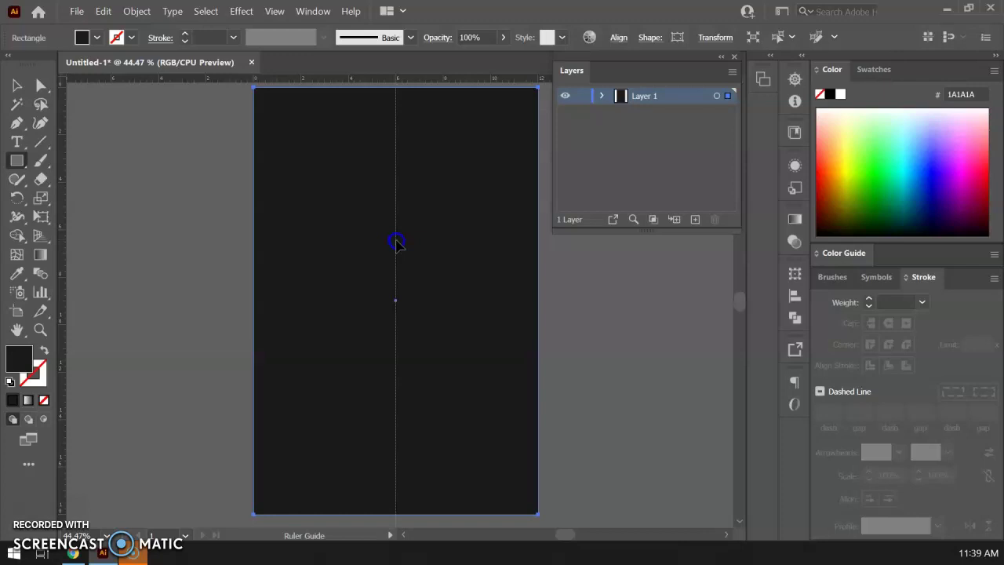
- Align the vertical guide to the artboard's exact horizontal centre
click(396, 240)
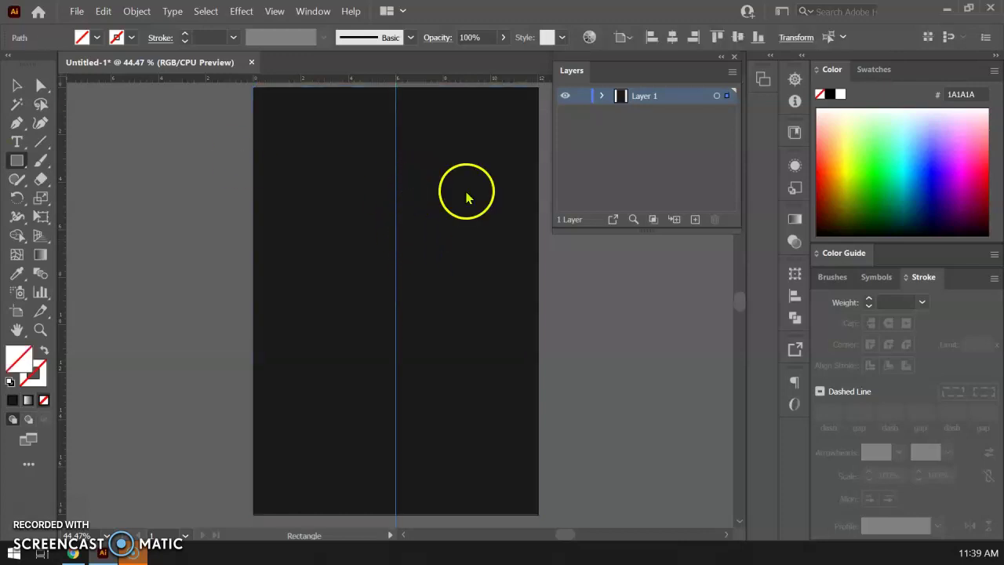
click(16, 83)
click(380, 135)
click(397, 141)
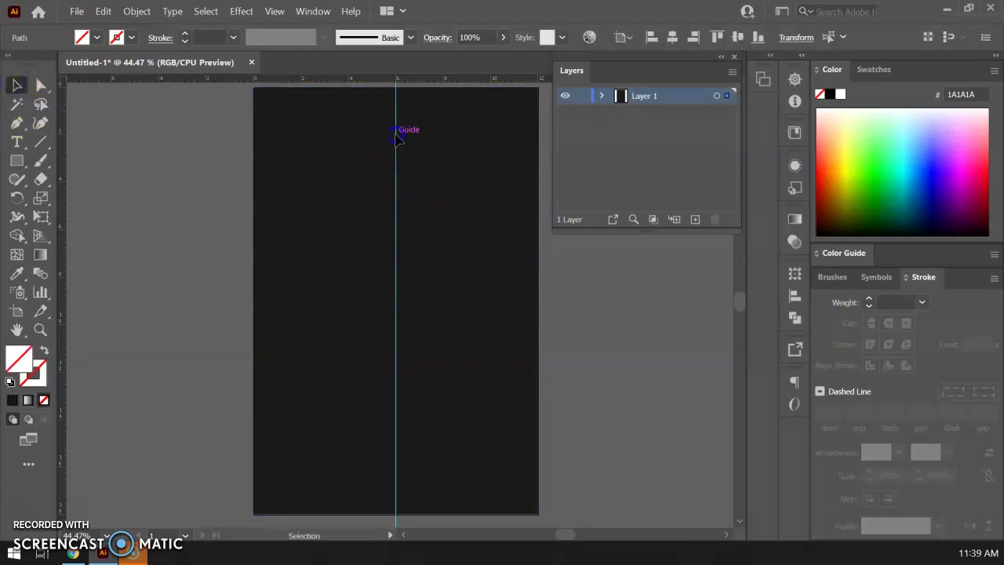
drag(397, 139, 385, 149)
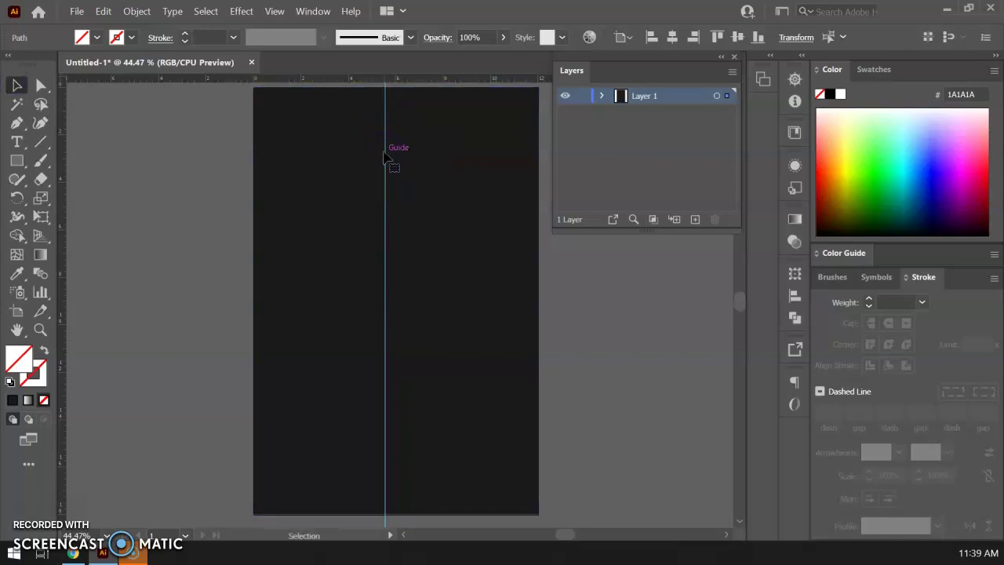
click(672, 36)
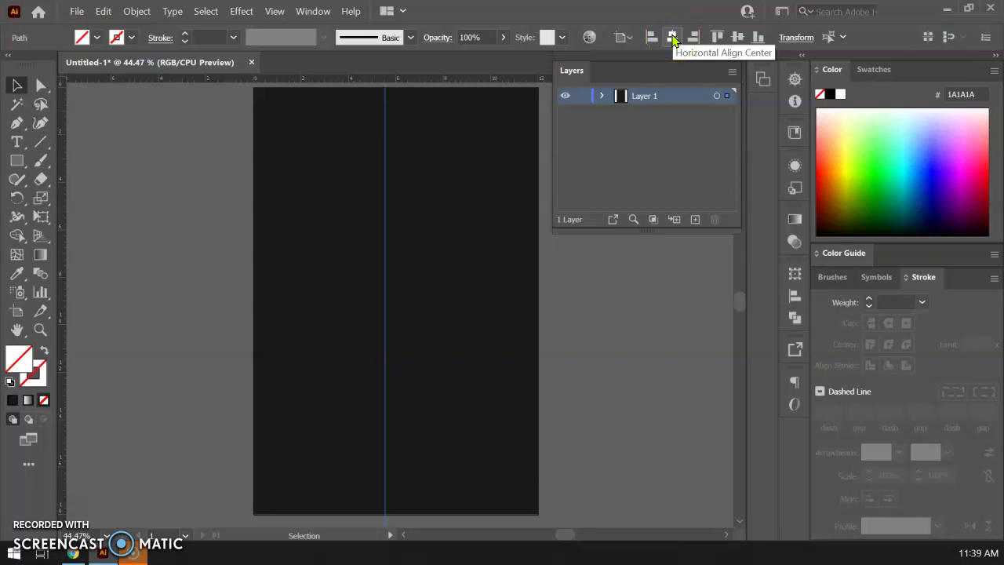
click(672, 38)
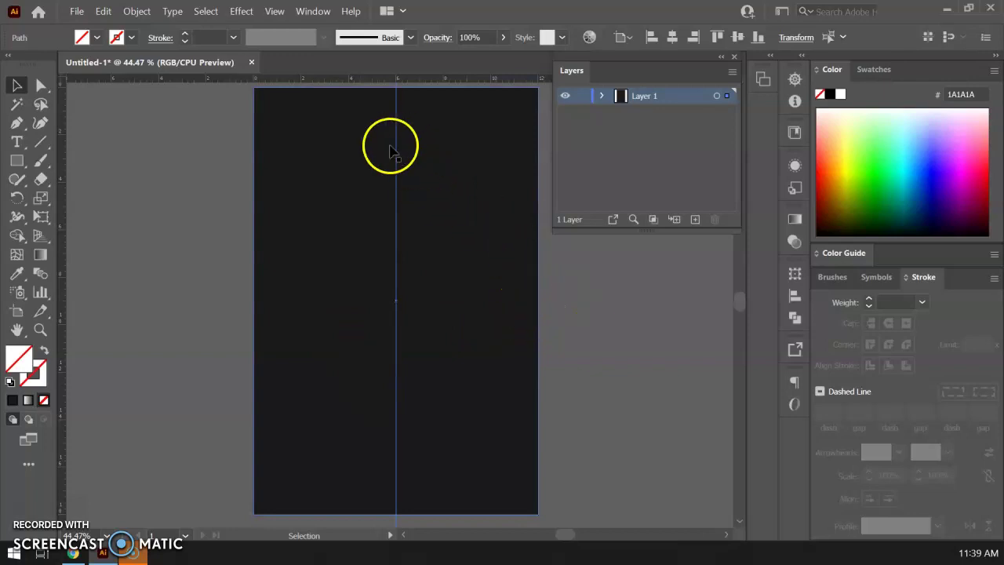
click(395, 376)
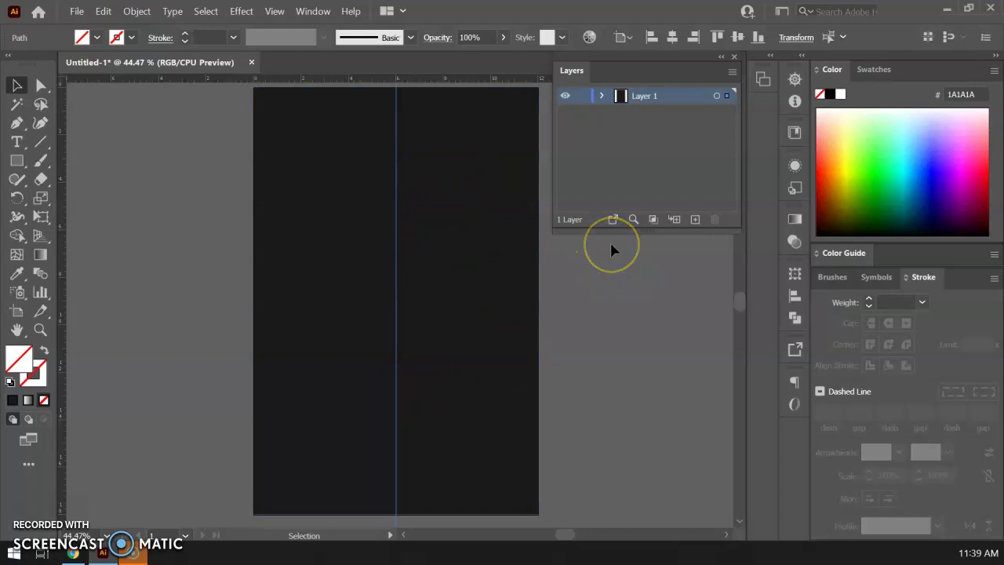
- Lock Layer 1 and add a new Layer 2 above it
click(583, 96)
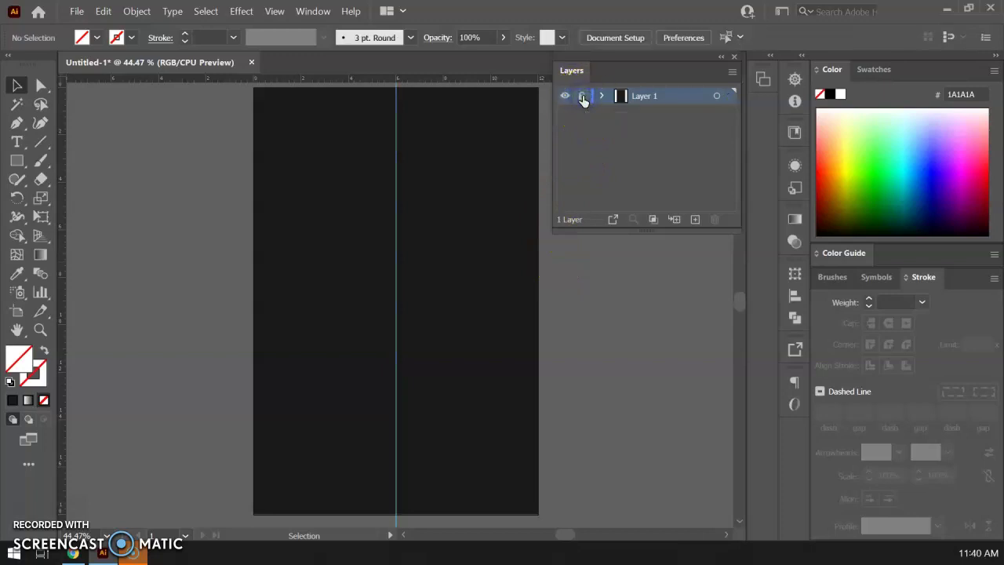
click(78, 12)
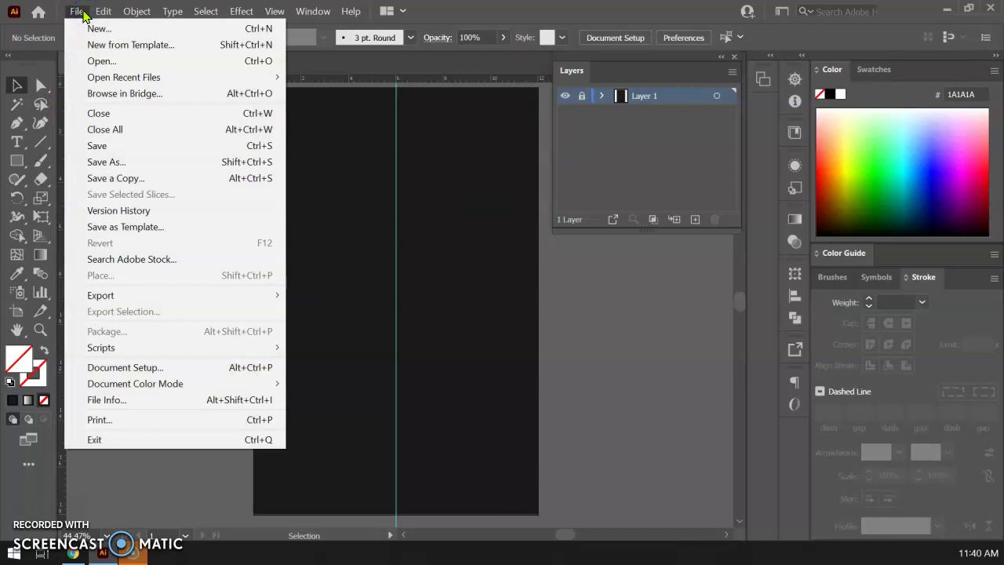
mouse_move(75, 303)
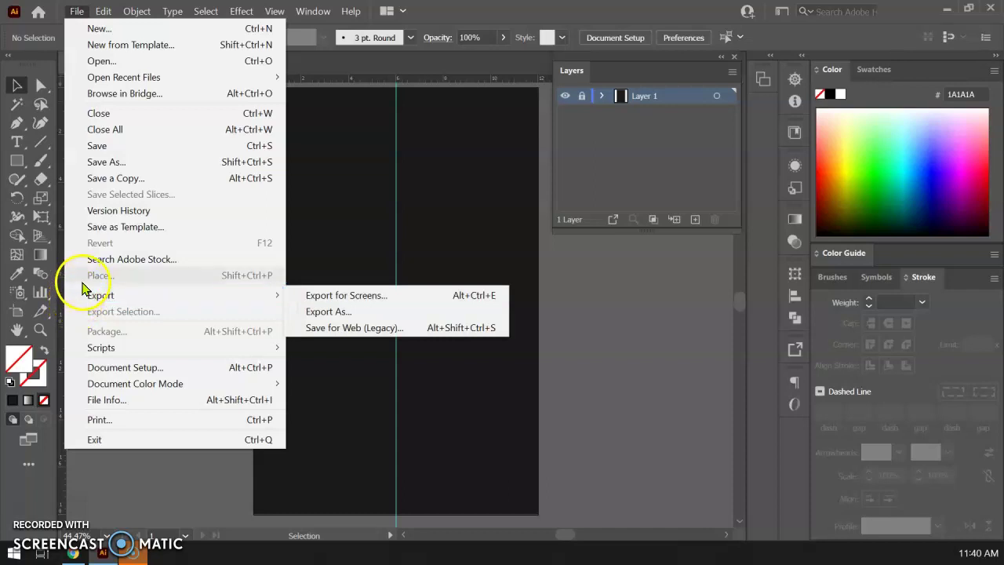
mouse_move(104, 11)
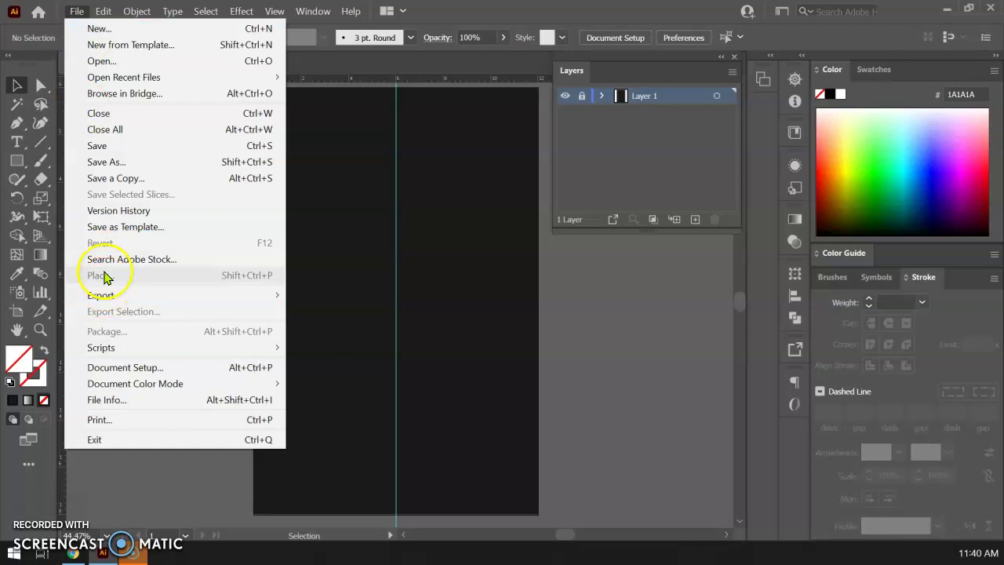
key(Escape)
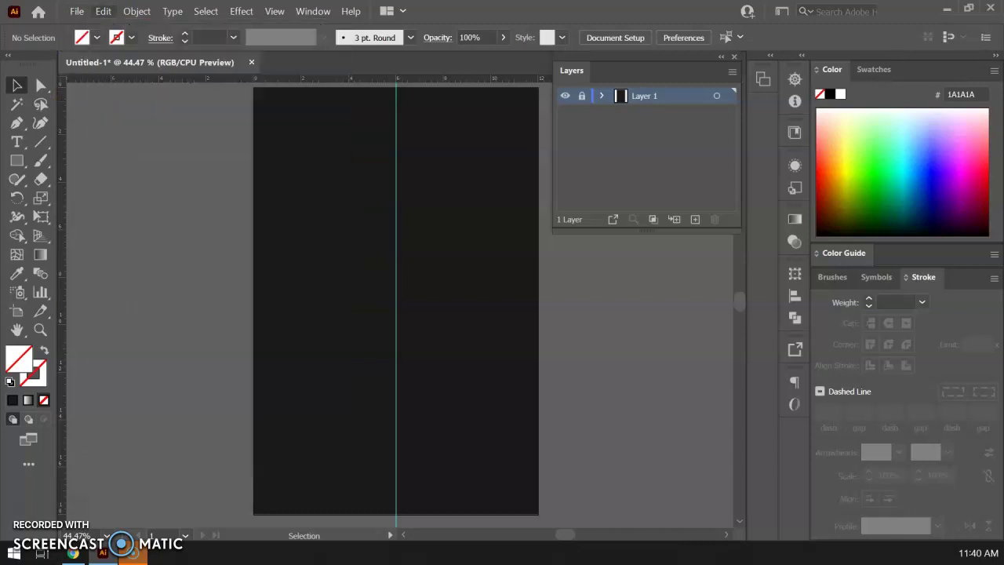
click(695, 219)
- Load the boar1 sketch file through File > Place
click(76, 11)
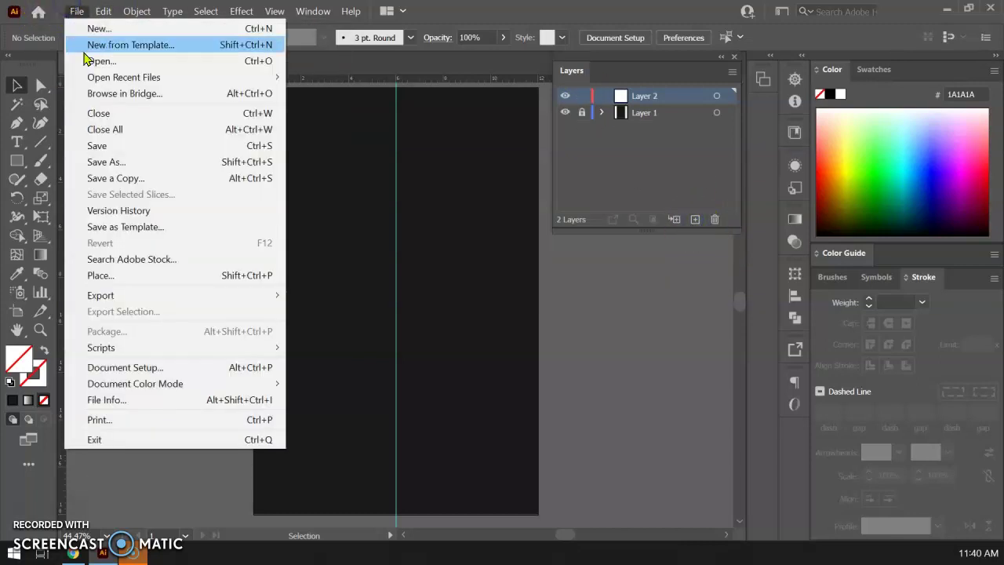
click(87, 276)
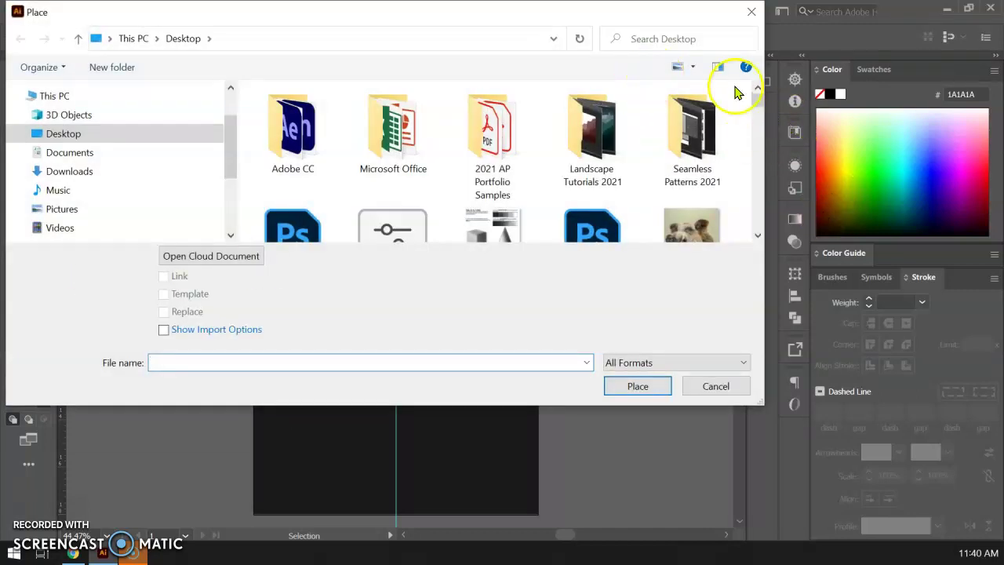
drag(756, 102, 755, 228)
click(510, 157)
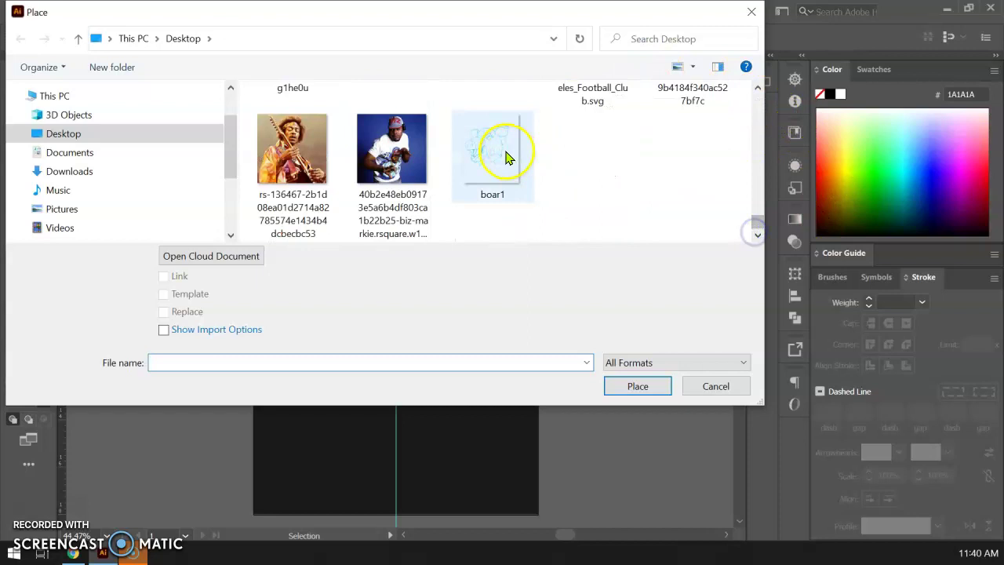
click(632, 392)
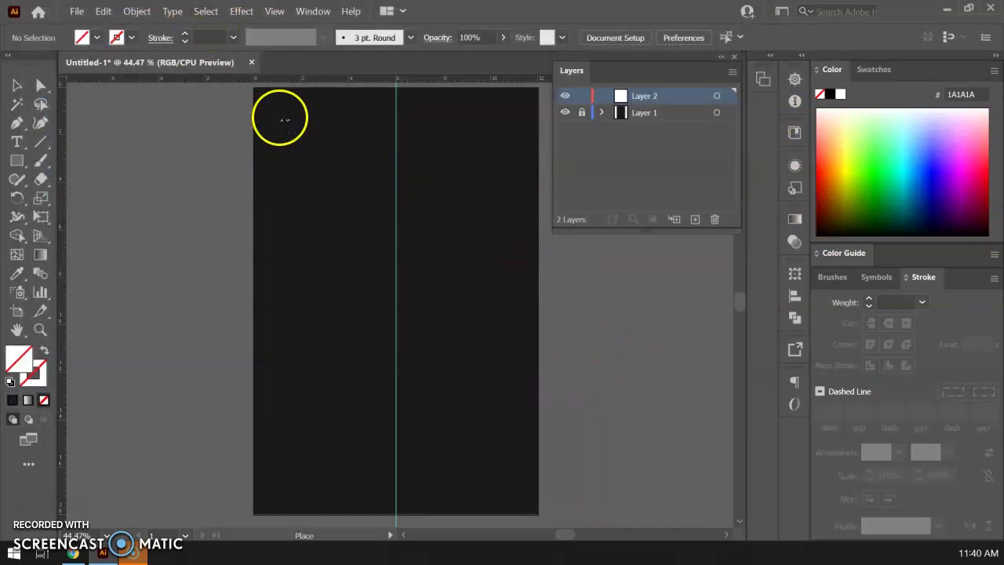
- Place the boar1 sketch over the artboard, embed it, and adjust its position and size
drag(294, 135, 526, 528)
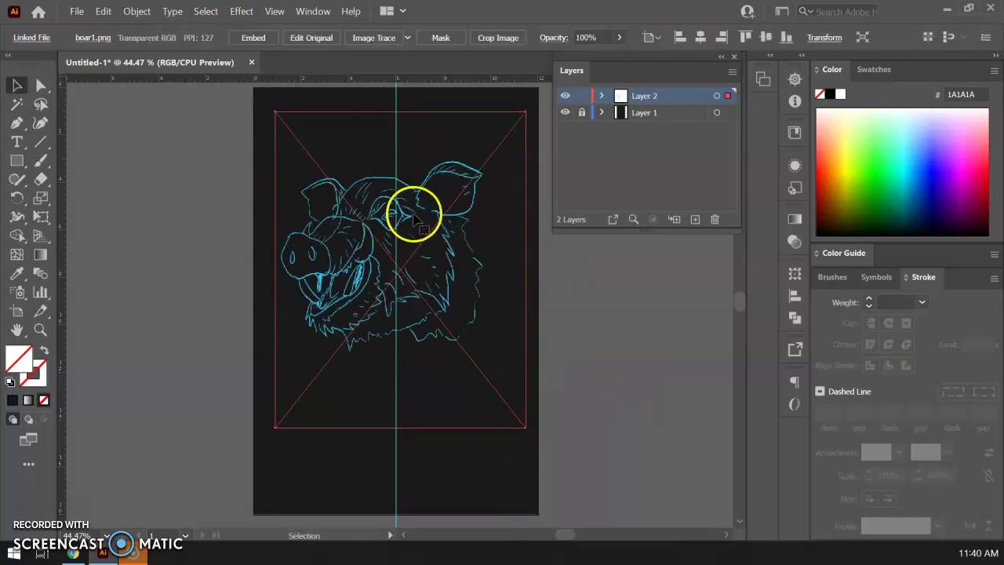
drag(438, 285, 434, 341)
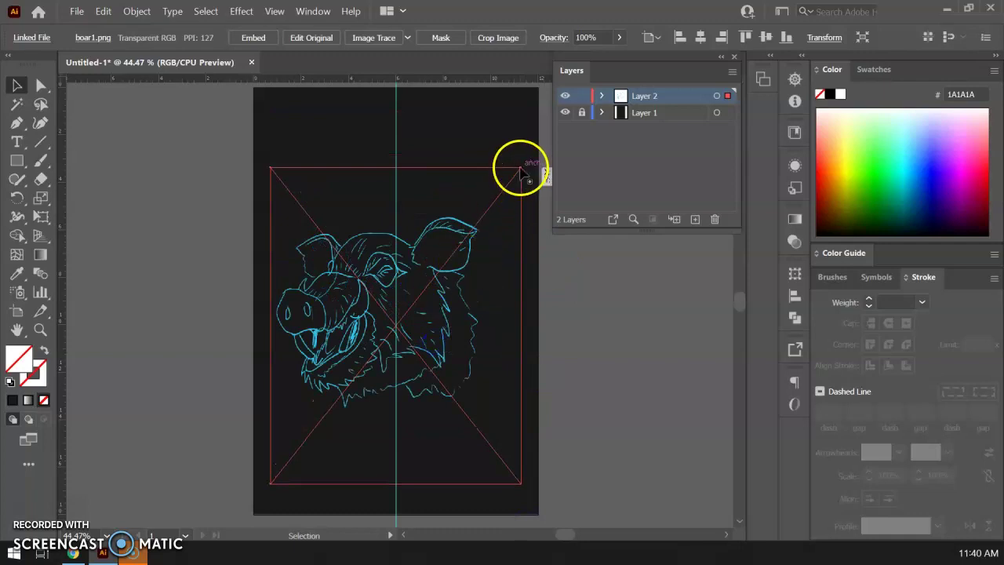
mouse_move(521, 168)
mouse_down()
mouse_move(526, 158)
mouse_move(519, 165)
mouse_up()
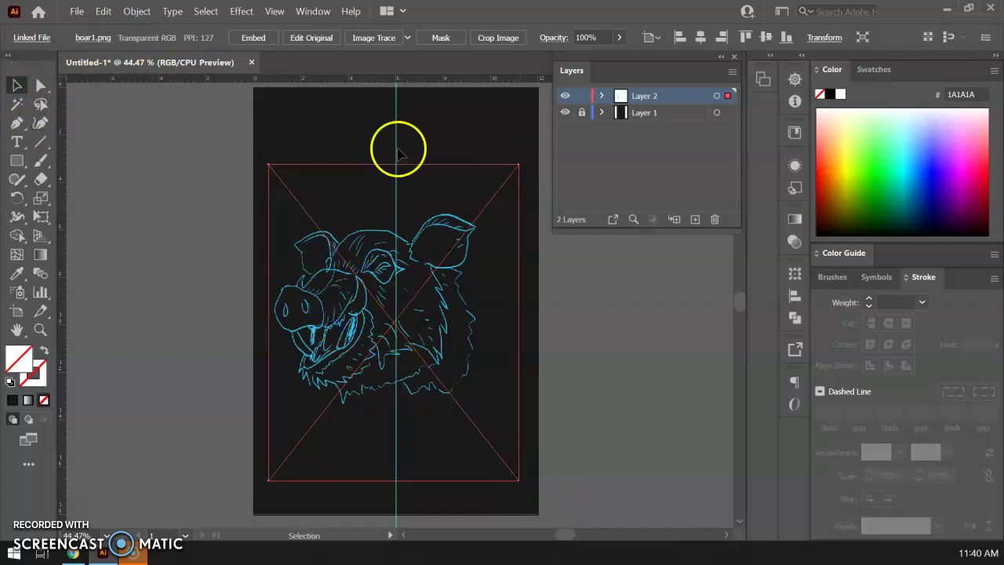
click(253, 38)
drag(357, 344, 360, 351)
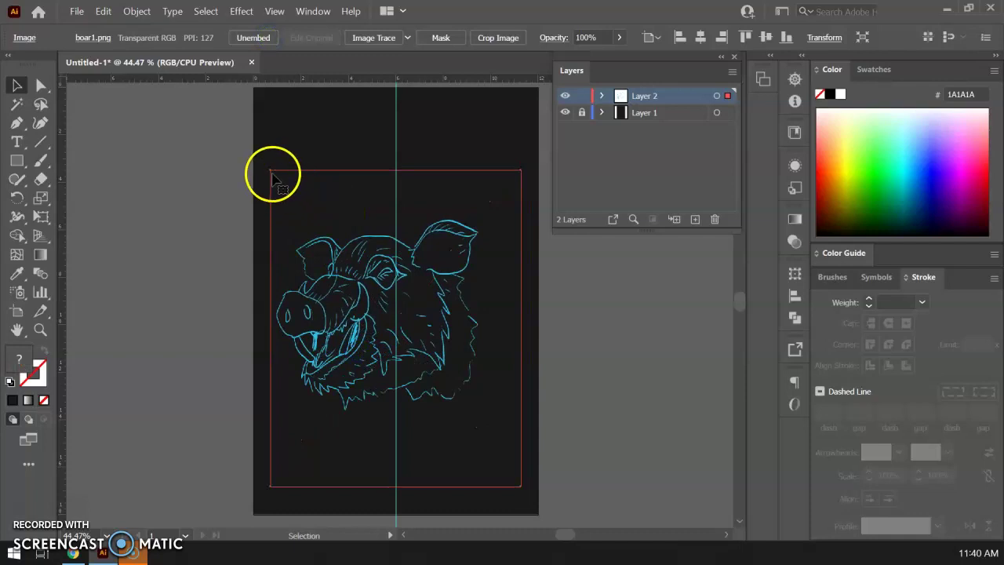
drag(273, 177, 269, 168)
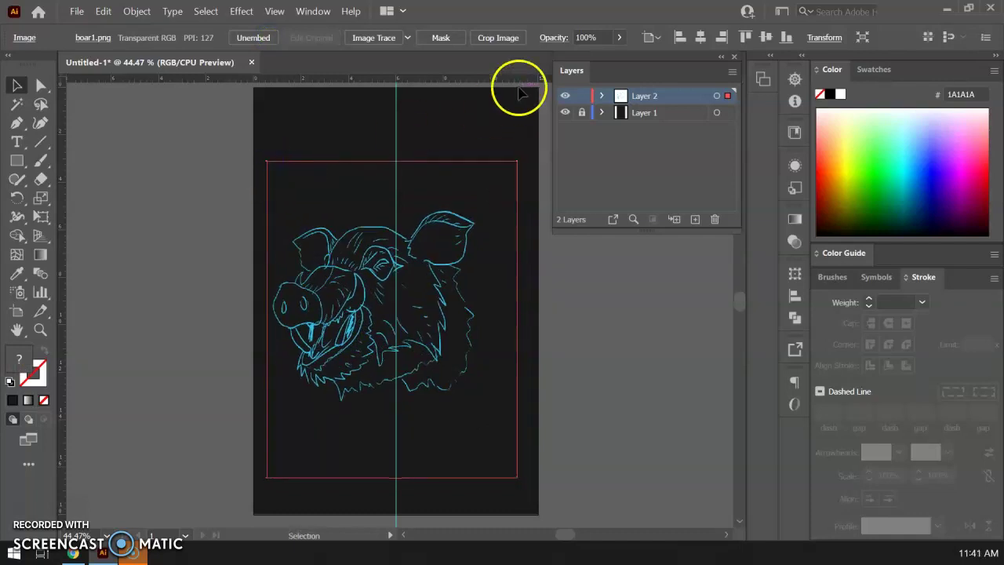
- Set the boar sketch's opacity to 29%
click(619, 37)
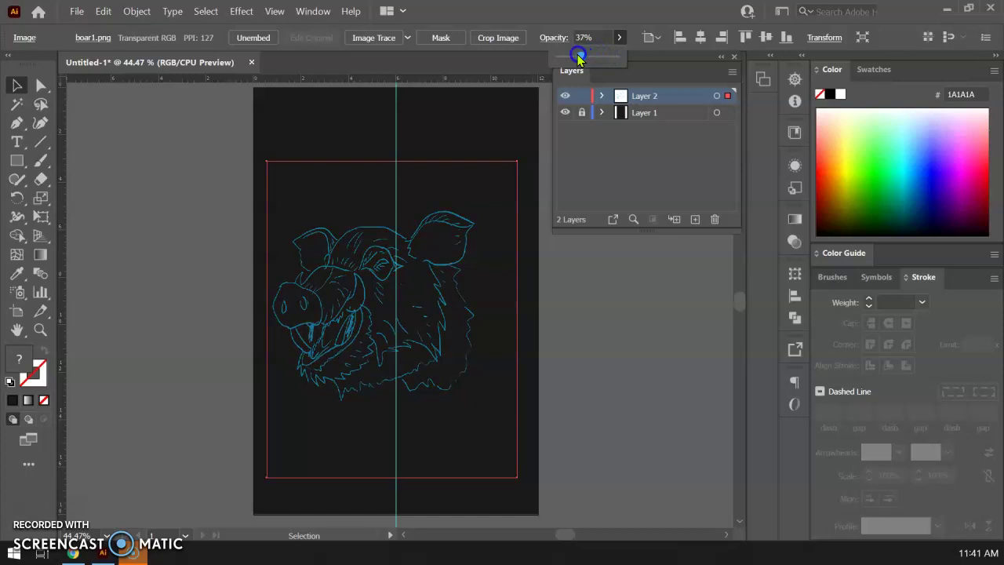
drag(577, 54, 575, 56)
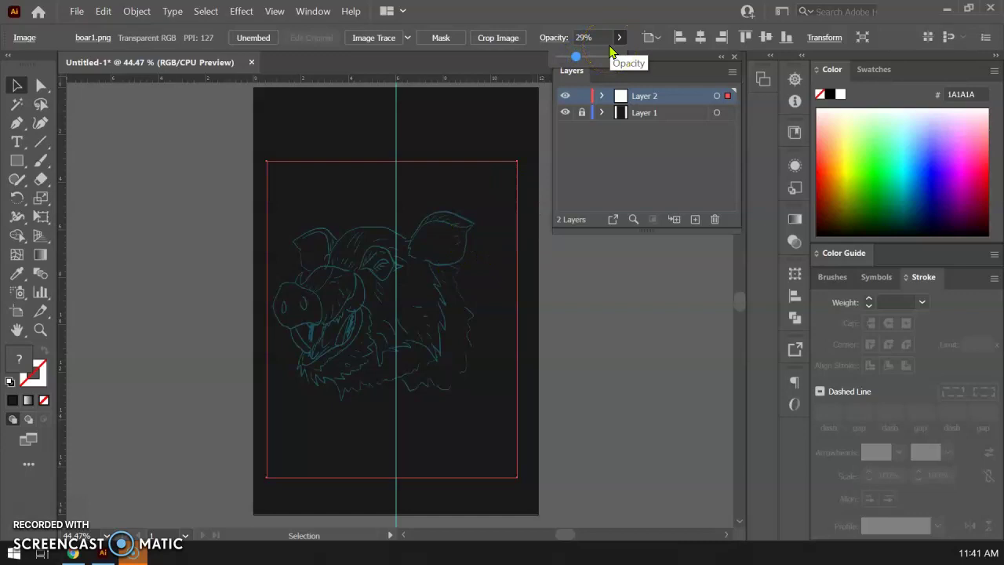
click(644, 21)
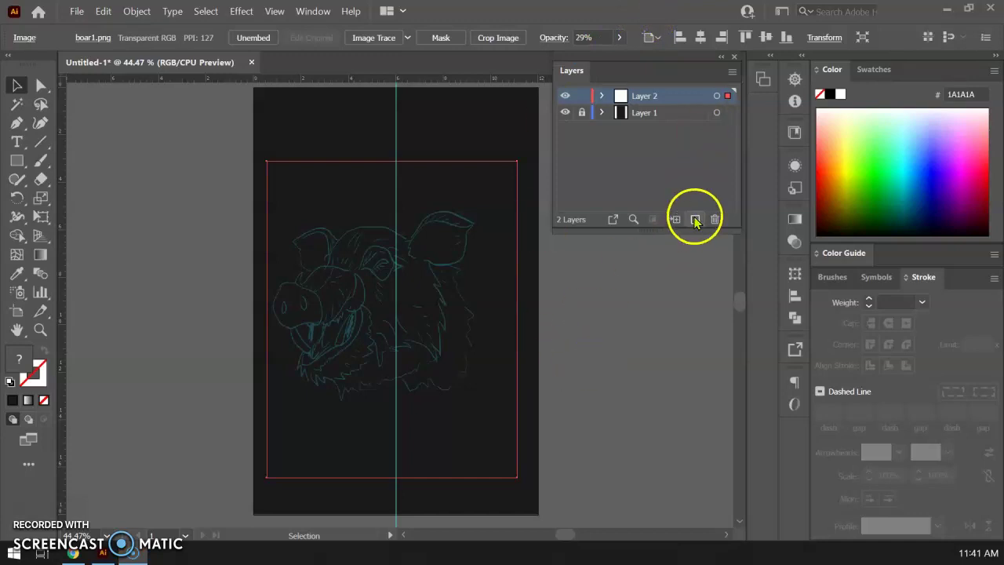
- Enlarge the sketch to about 113% with the Scale tool and lock Layer 2
drag(437, 305, 447, 303)
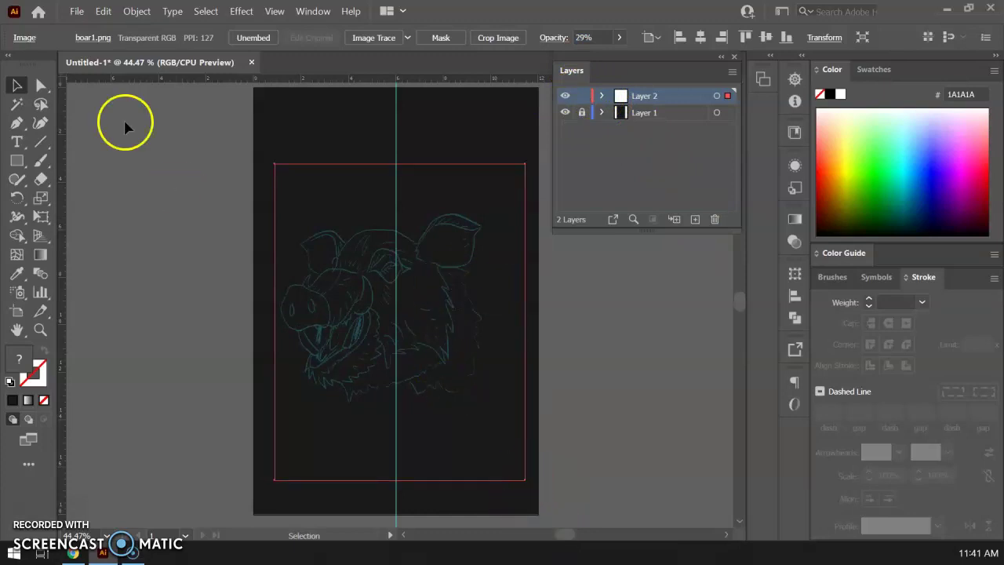
click(39, 198)
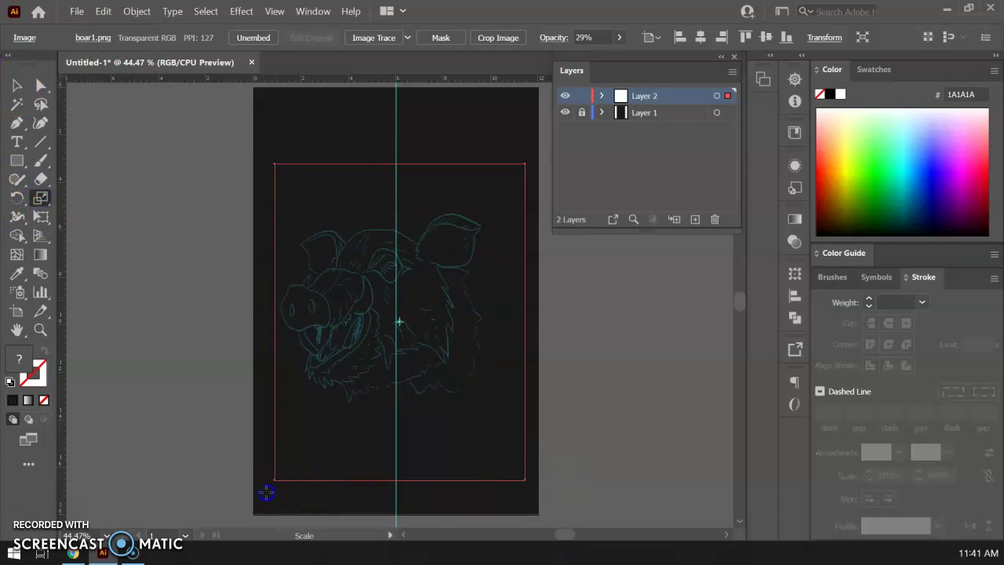
drag(266, 492, 246, 509)
click(398, 320)
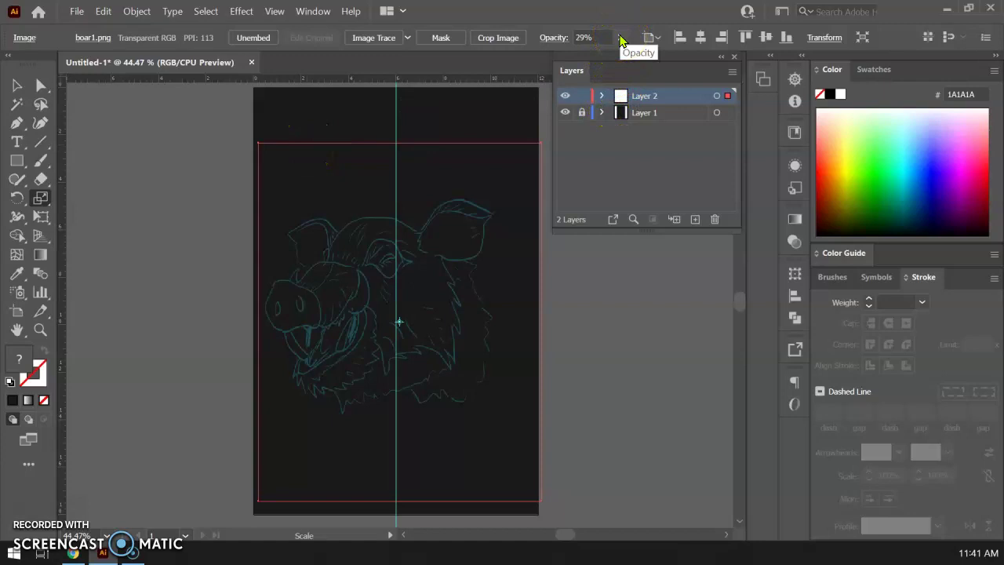
click(581, 96)
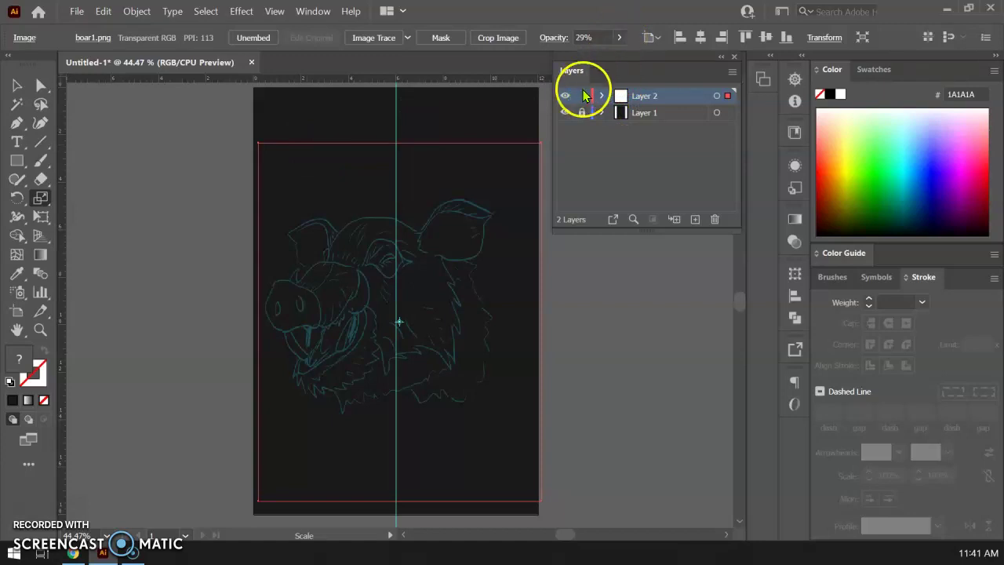
- Add an empty, unlocked Layer 3 above the two locked layers
click(694, 221)
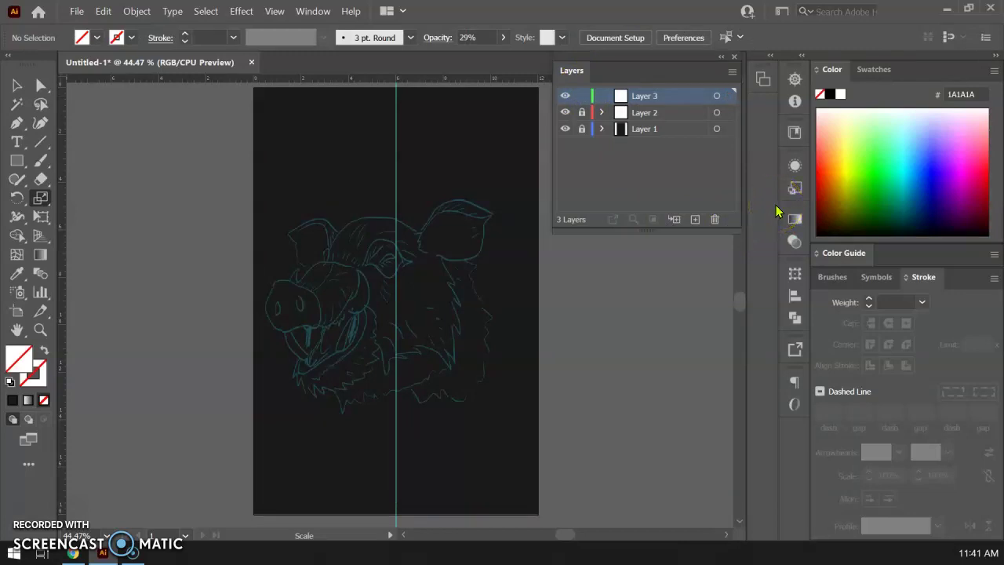
drag(776, 204, 755, 231)
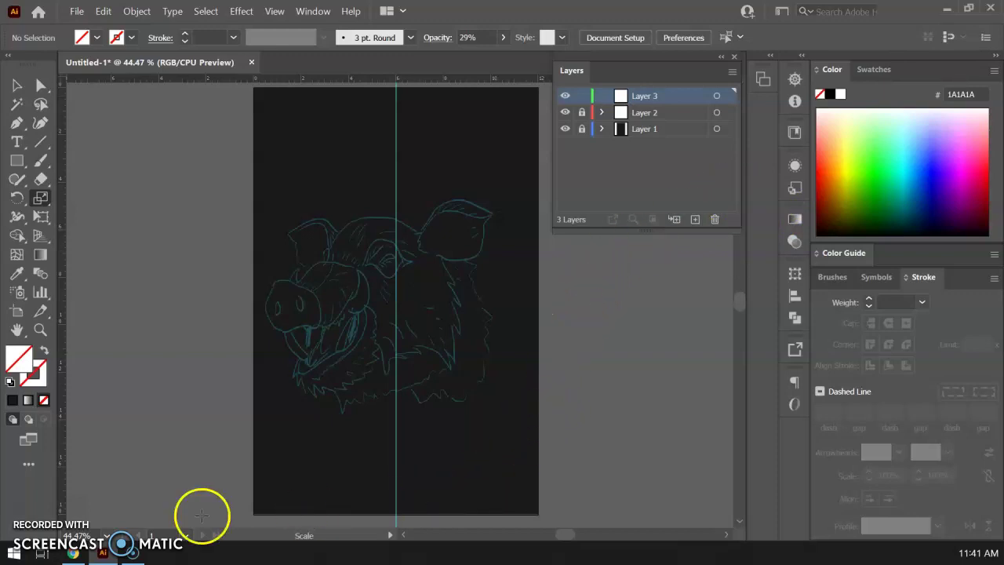
drag(489, 237, 398, 432)
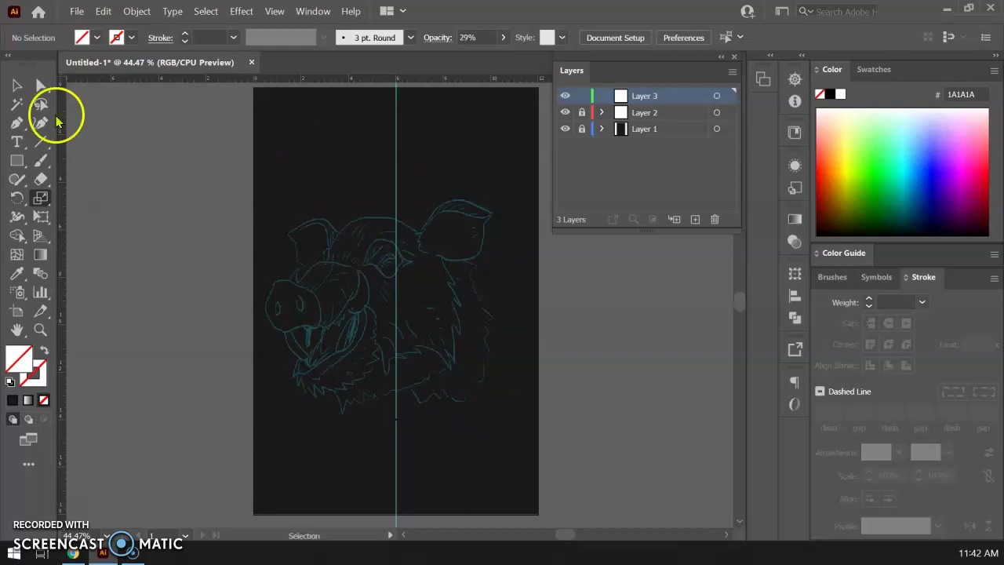
- Unlock Layer 1 and delete the vertical centre guide, keeping the faded boar sketch locked
click(16, 84)
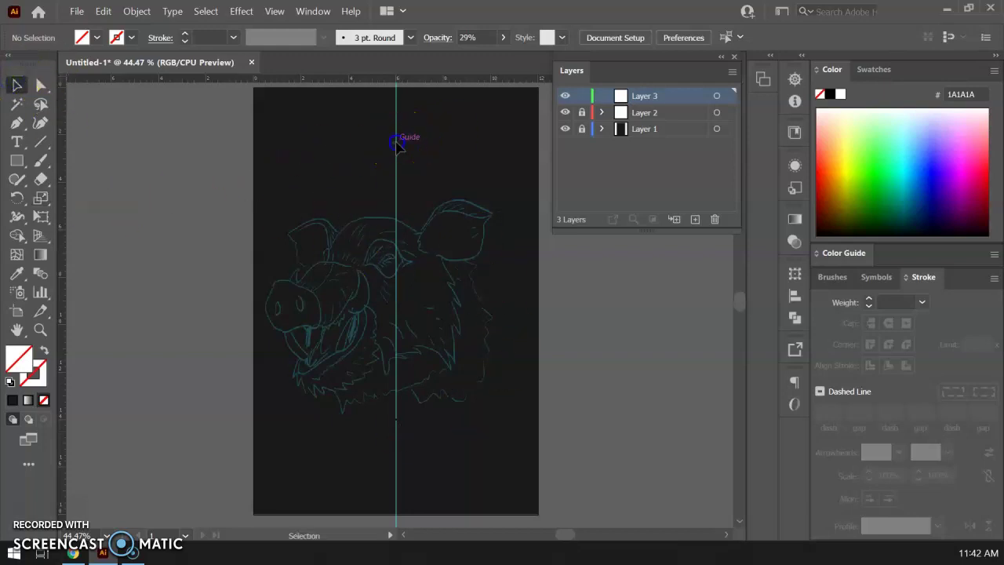
click(581, 128)
click(395, 135)
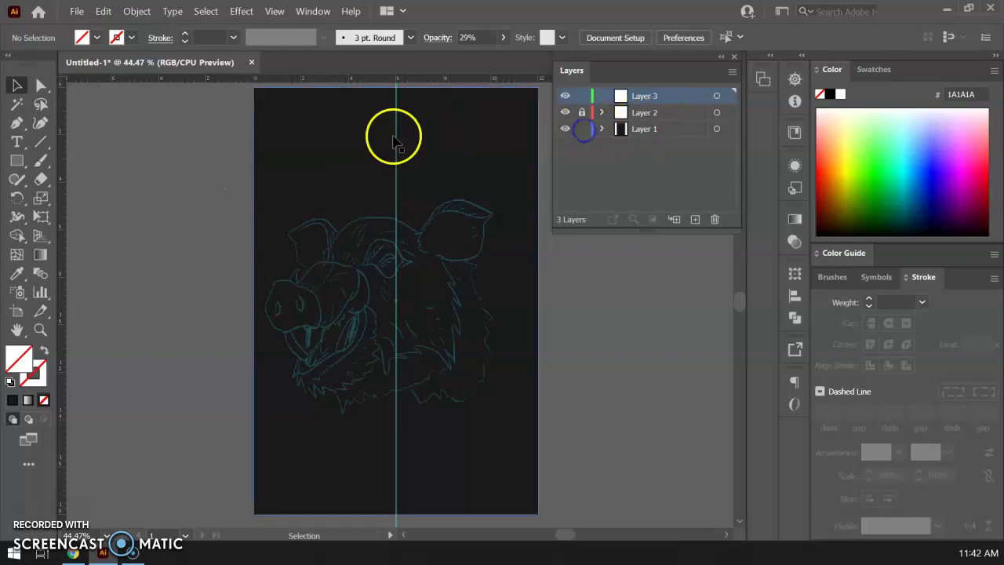
drag(397, 139, 26, 159)
key(ctrl+z)
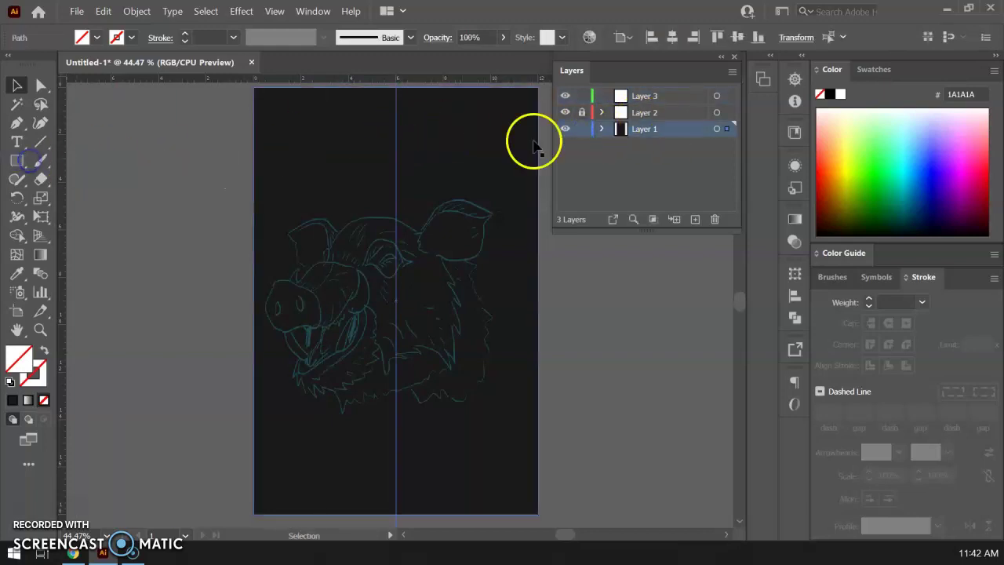
click(416, 151)
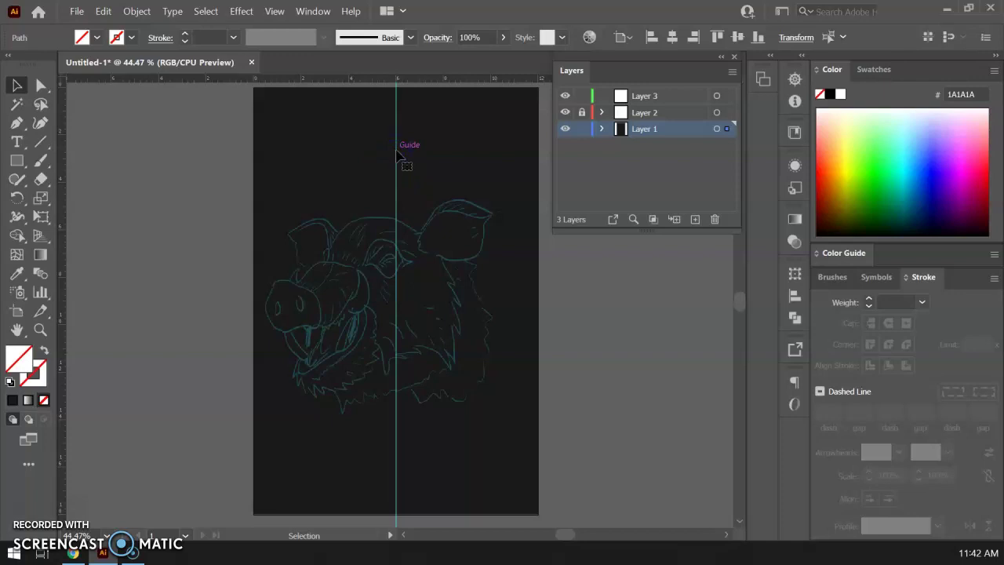
key(Delete)
click(404, 148)
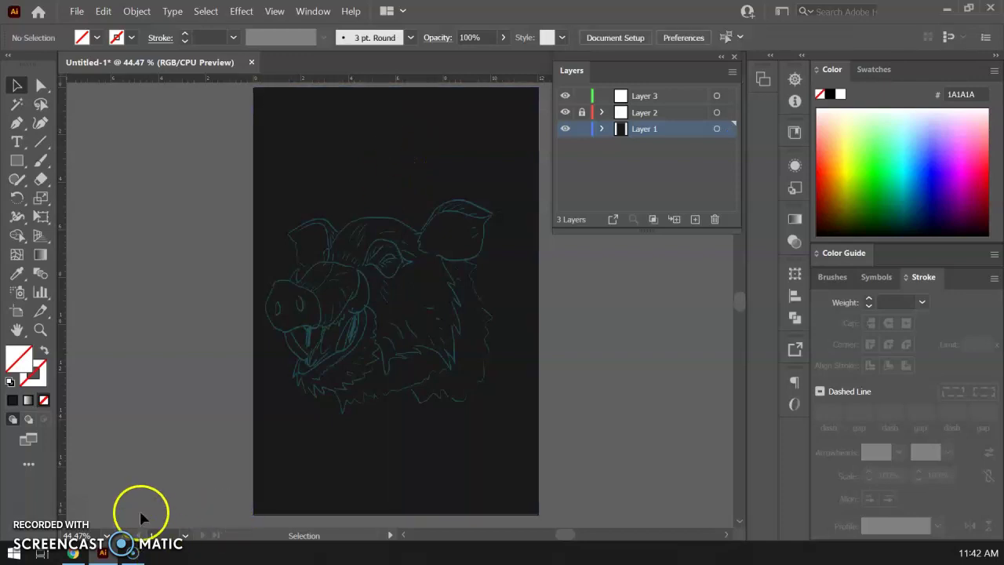